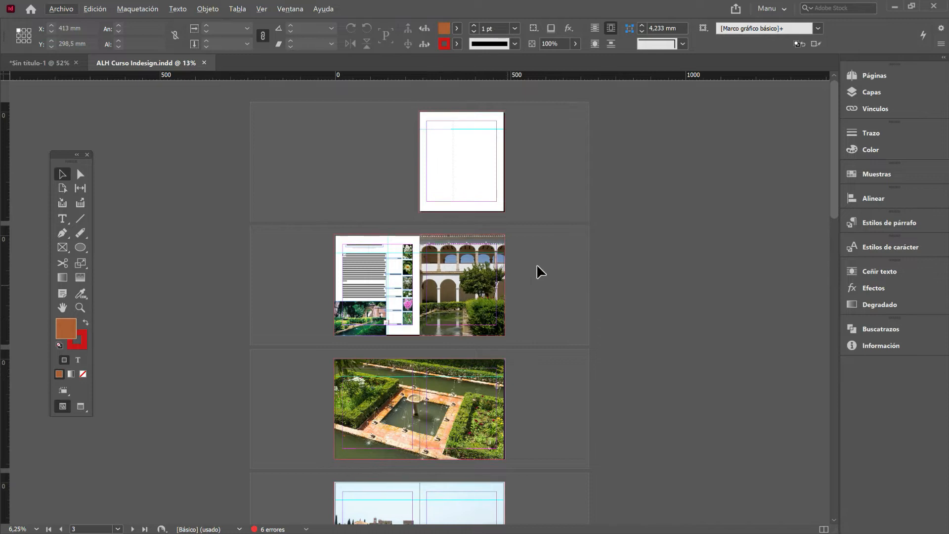
# Step: Display the document's page overview and look through the thumbnails of all spreads
pyautogui.click(883, 75)
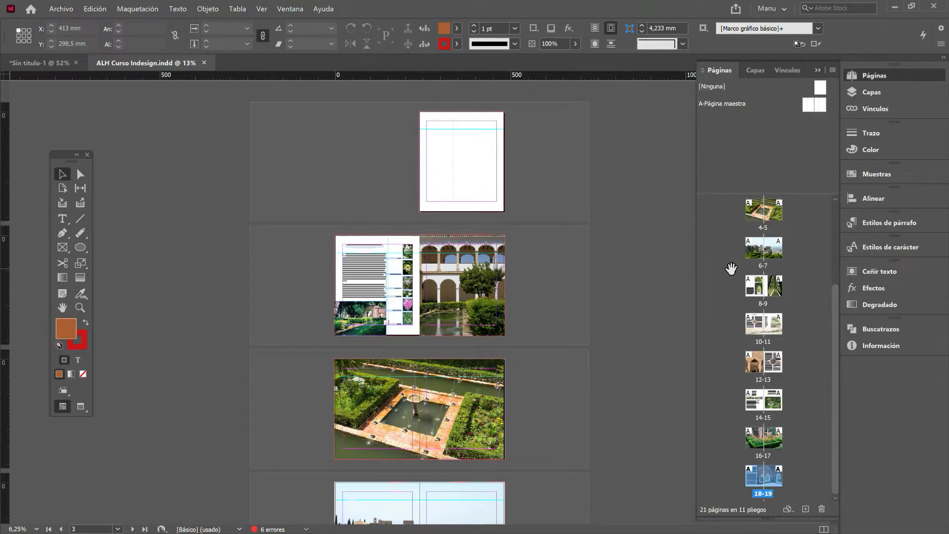
pyautogui.scroll(-2, 727, 286)
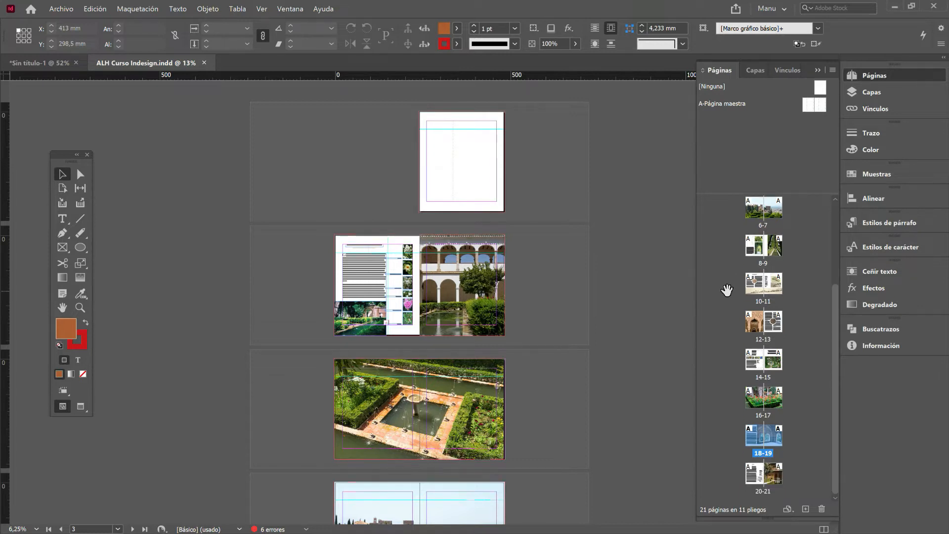
pyautogui.scroll(2, 725, 289)
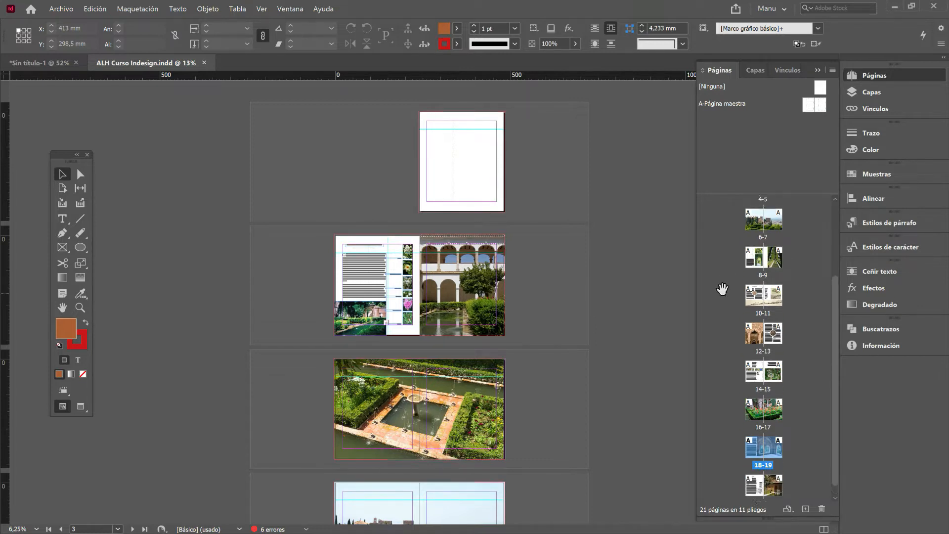
pyautogui.scroll(1, 722, 289)
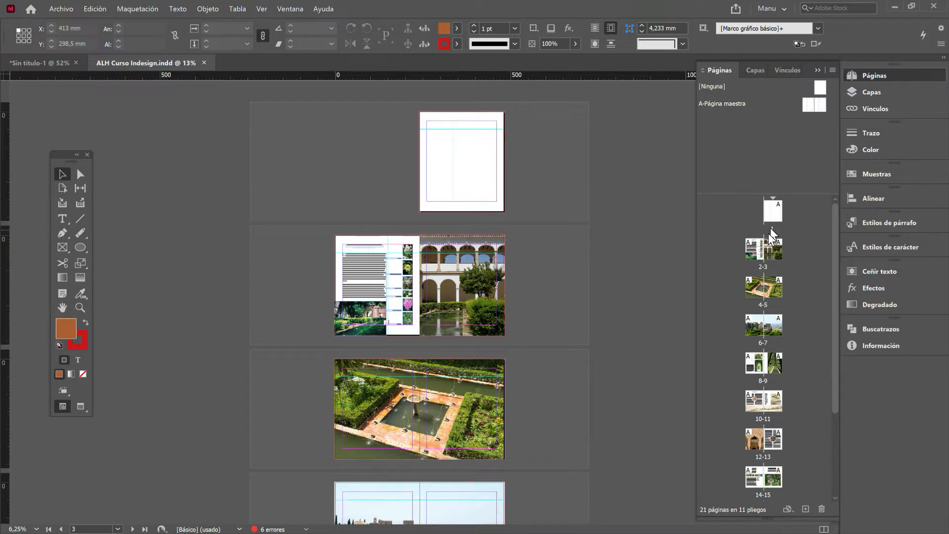
pyautogui.scroll(-1, 751, 268)
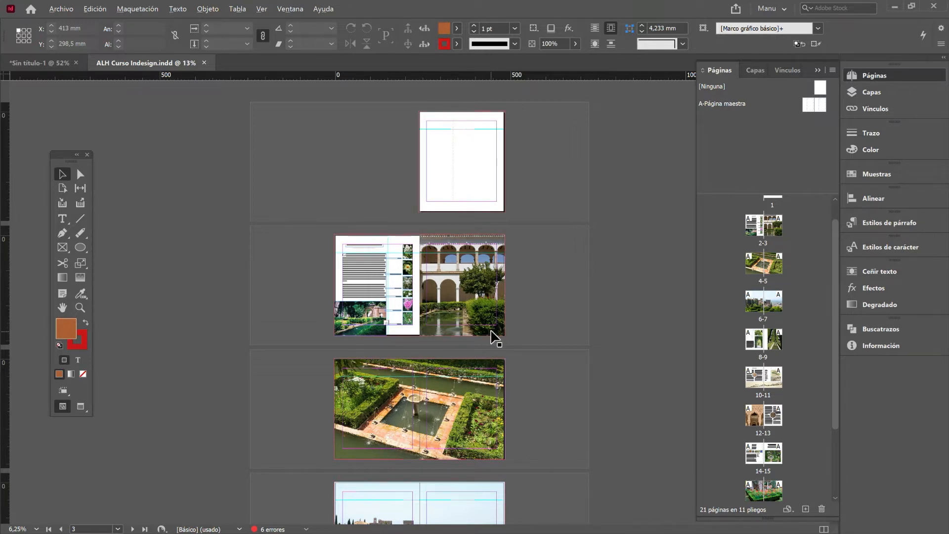
# Step: Examine the text, flower photos and courtyard image on the spread of pages 2-3
pyautogui.scroll(2, 491, 330)
pyautogui.scroll(-1, 393, 335)
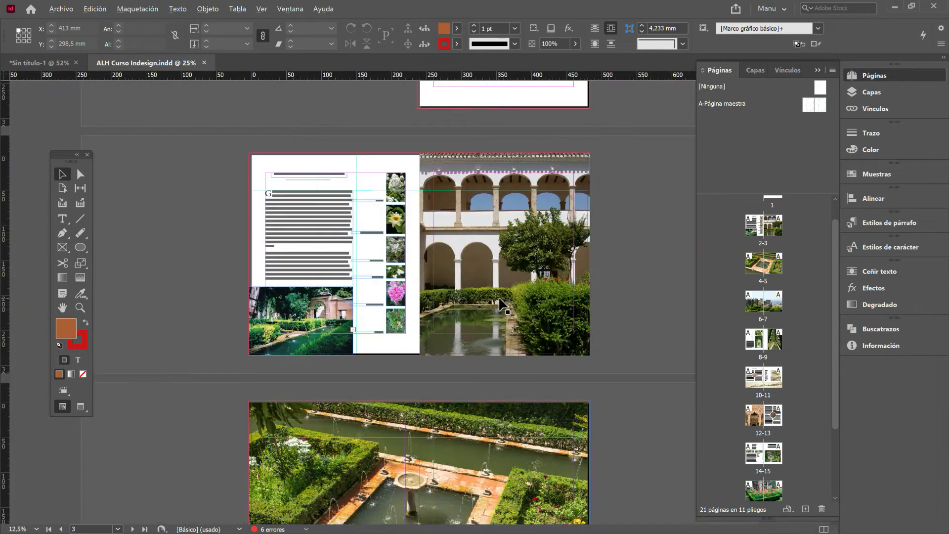
pyautogui.scroll(1, 485, 300)
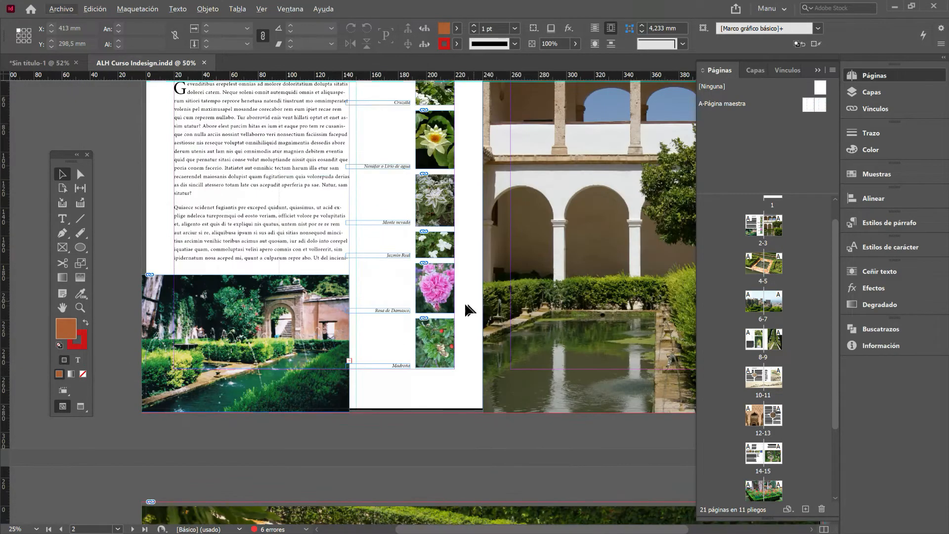
pyautogui.moveTo(481, 303); pyautogui.dragTo(360, 355)
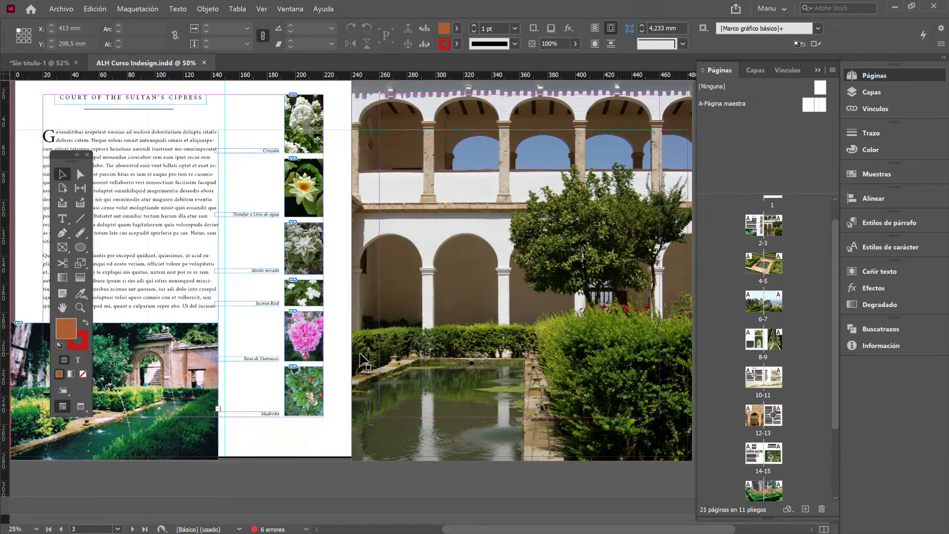
pyautogui.scroll(-1, 369, 324)
pyautogui.scroll(-2, 369, 324)
pyautogui.scroll(-6, 367, 330)
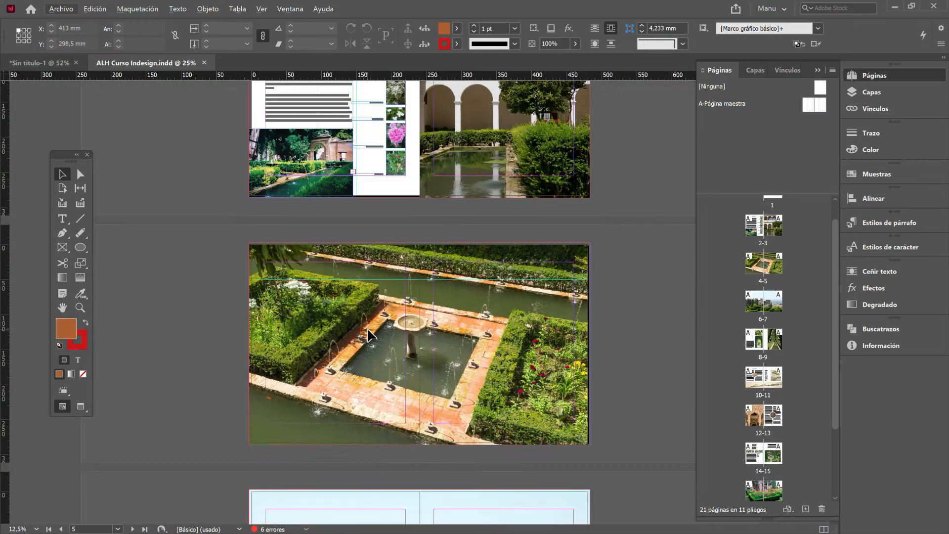
# Step: Look over the following spreads and examine the plan, text and garden photos on pages 8-9
pyautogui.scroll(-6, 367, 327)
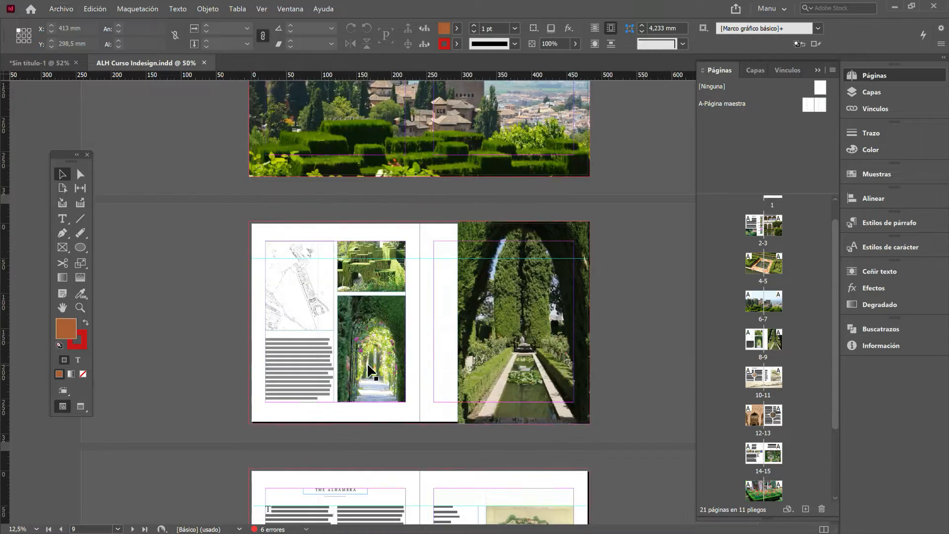
pyautogui.scroll(1, 366, 360)
pyautogui.moveTo(451, 360); pyautogui.dragTo(275, 353)
pyautogui.scroll(-1, 257, 356)
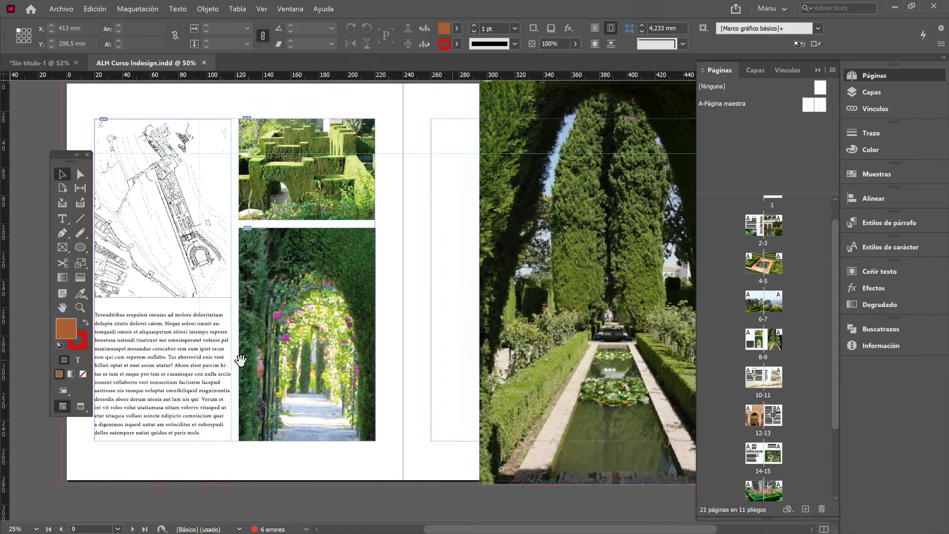
pyautogui.scroll(-1, 275, 316)
pyautogui.scroll(1, 273, 318)
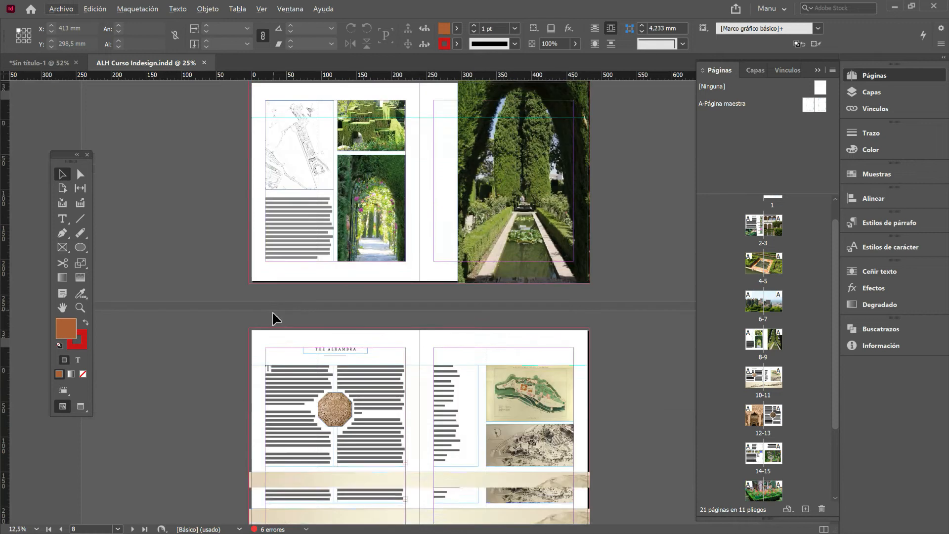
# Step: Examine the text wrapped around the octagonal ornament and the historic maps on pages 10-11
pyautogui.scroll(-3, 271, 322)
pyautogui.scroll(1, 470, 406)
pyautogui.moveTo(452, 385); pyautogui.dragTo(337, 319)
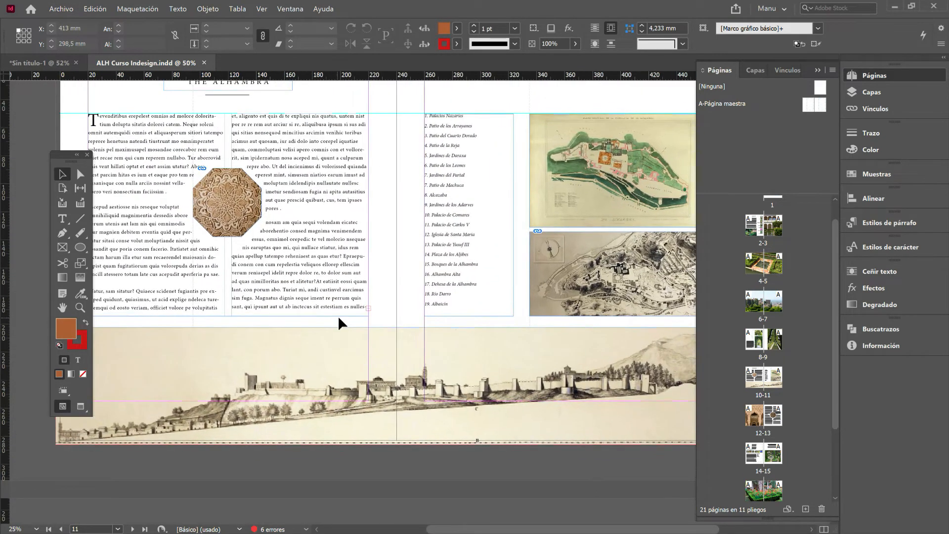
pyautogui.scroll(-1, 337, 316)
pyautogui.scroll(-3, 340, 310)
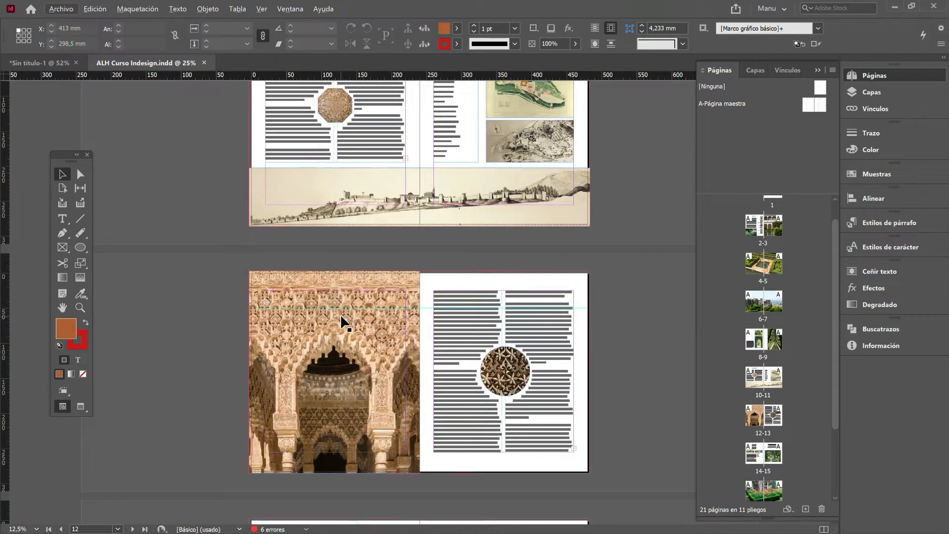
# Step: Examine the layout of text and images on the spreads from page 12 to page 19
pyautogui.scroll(-1, 341, 316)
pyautogui.scroll(-1, 344, 315)
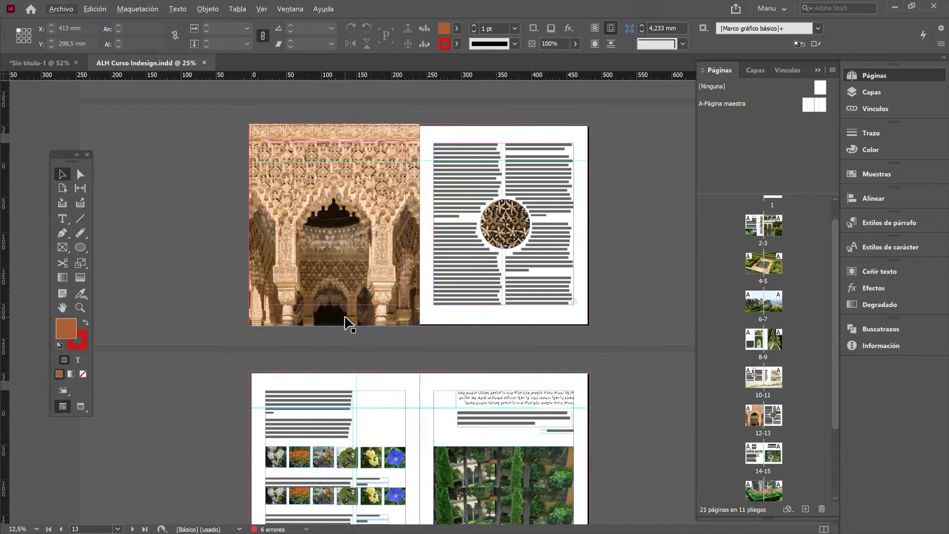
pyautogui.scroll(-1, 390, 378)
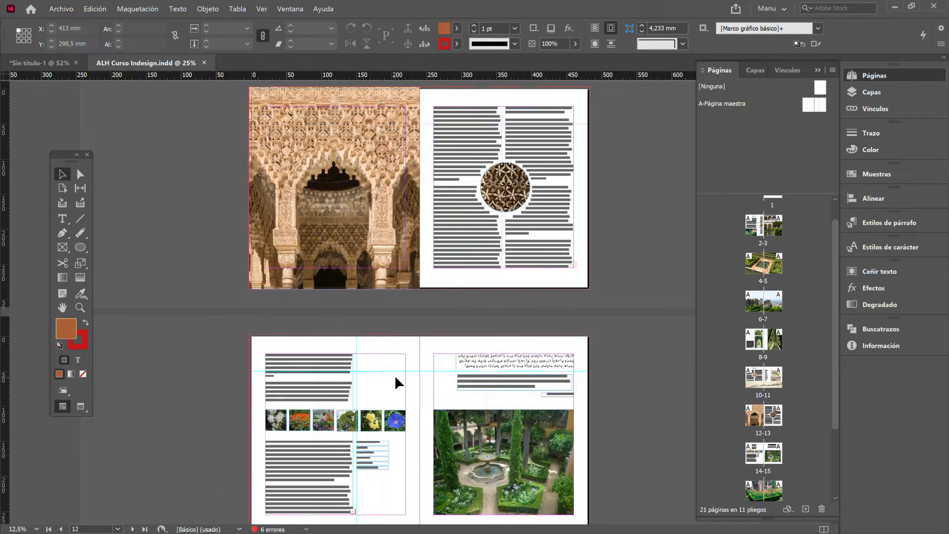
pyautogui.scroll(1, 394, 375)
pyautogui.moveTo(317, 279); pyautogui.dragTo(289, 174)
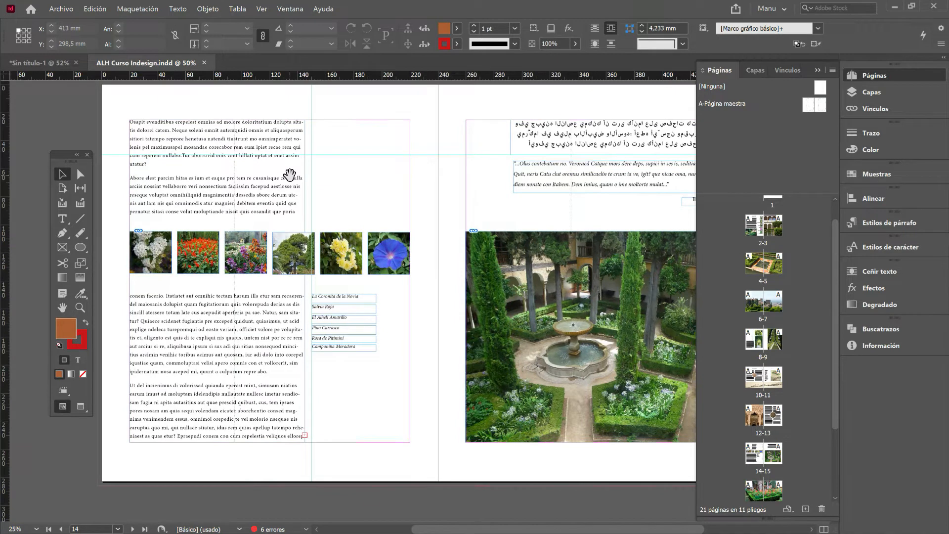
pyautogui.moveTo(420, 322); pyautogui.dragTo(313, 327)
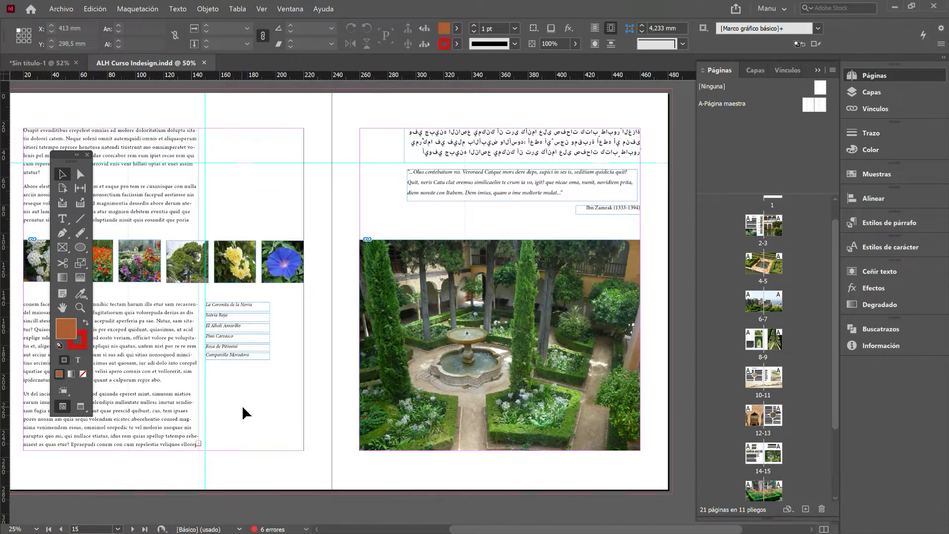
pyautogui.scroll(-6, 309, 321)
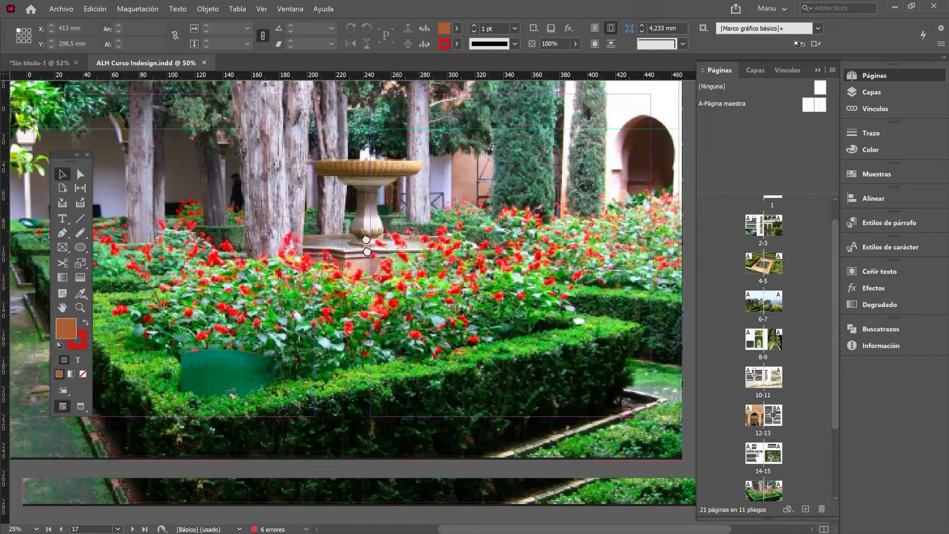
pyautogui.scroll(-6, 390, 250)
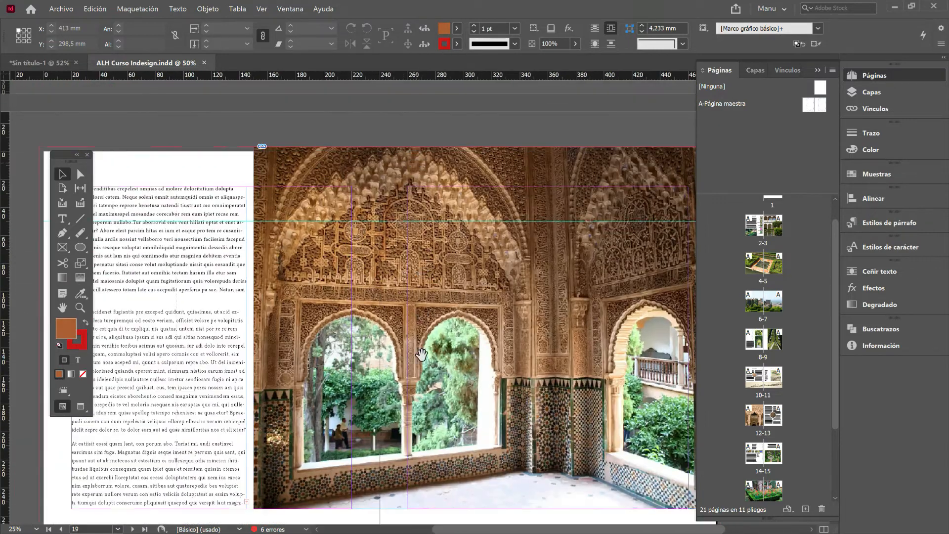
pyautogui.moveTo(409, 408); pyautogui.dragTo(403, 317)
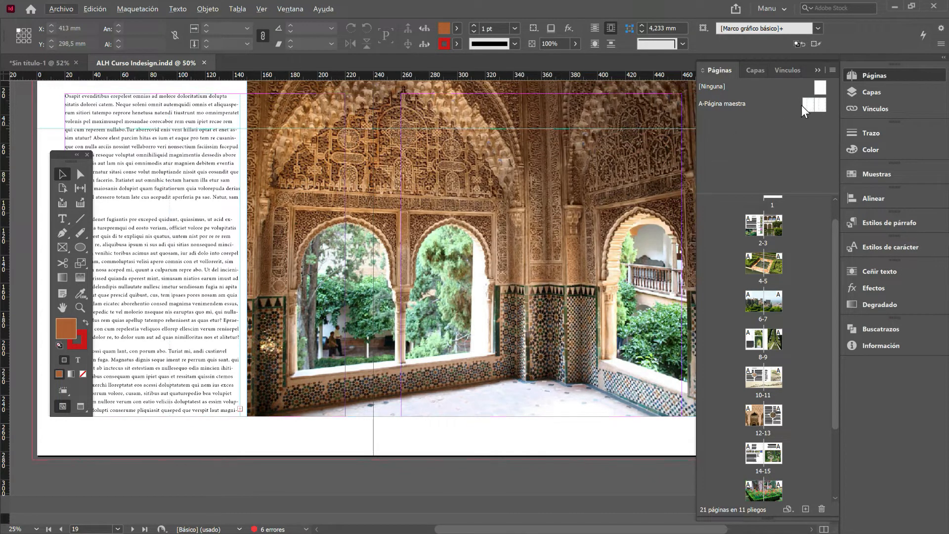
# Step: Show the document's list of linked images, float it separately from the dock, and look through its entries
pyautogui.click(880, 108)
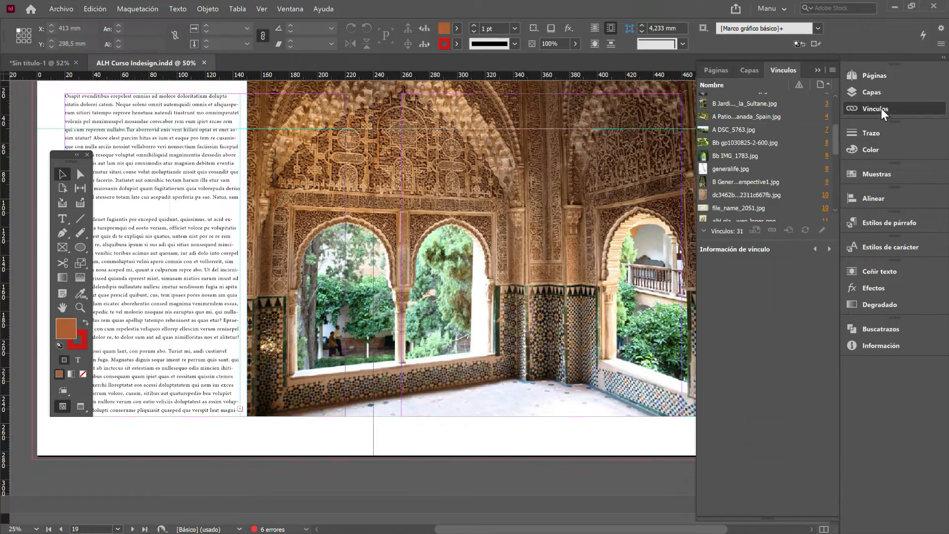
pyautogui.moveTo(782, 66); pyautogui.dragTo(672, 91)
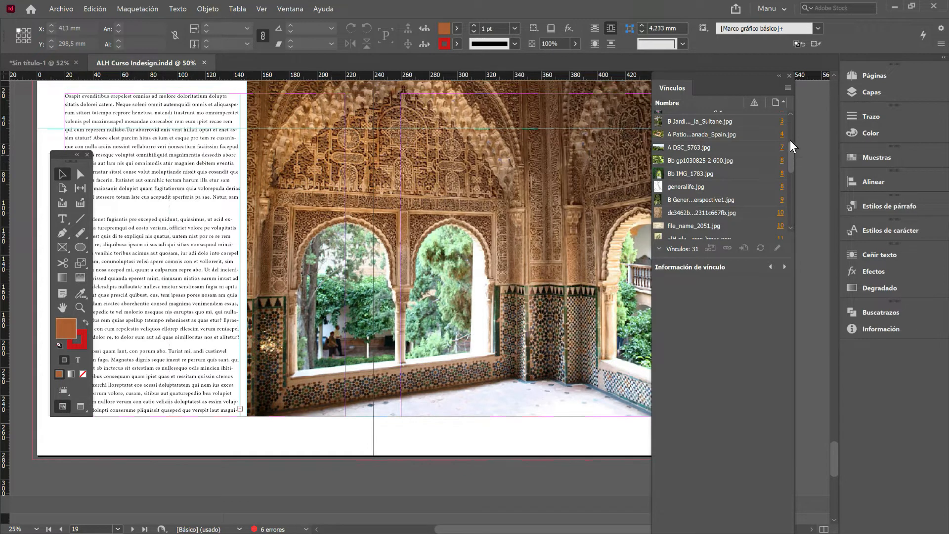
pyautogui.moveTo(789, 142); pyautogui.dragTo(790, 120)
pyautogui.scroll(-5, 789, 163)
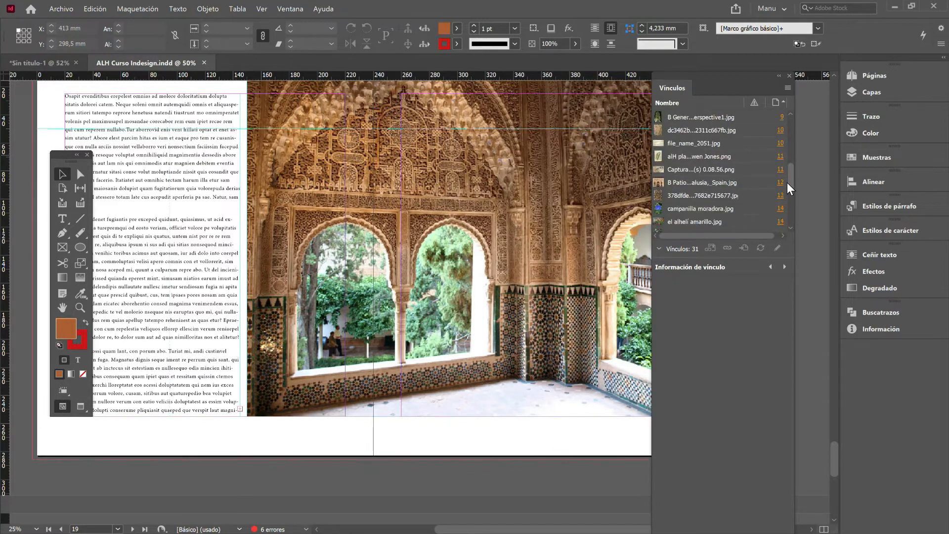
pyautogui.scroll(5, 790, 148)
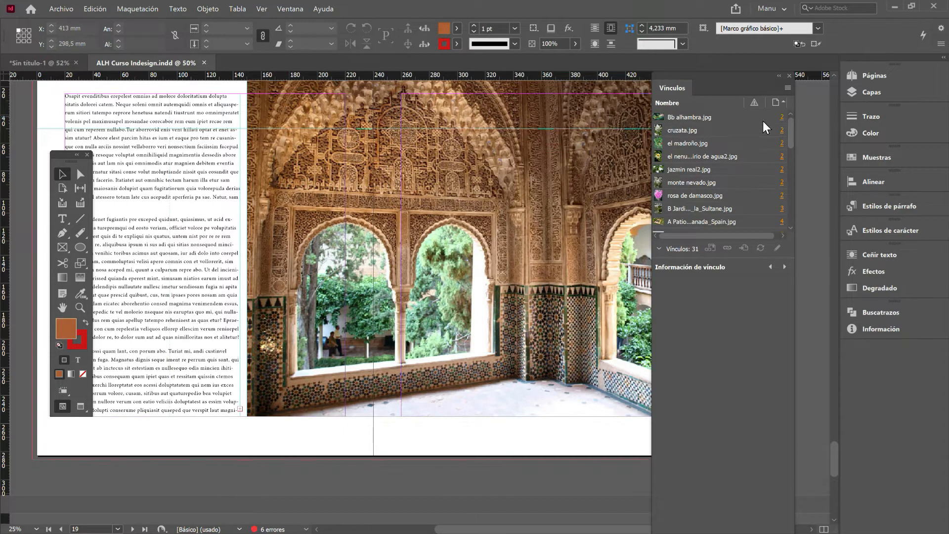
# Step: Display the link information for Bb alhambra.jpg and go to that image in the document
pyautogui.click(692, 121)
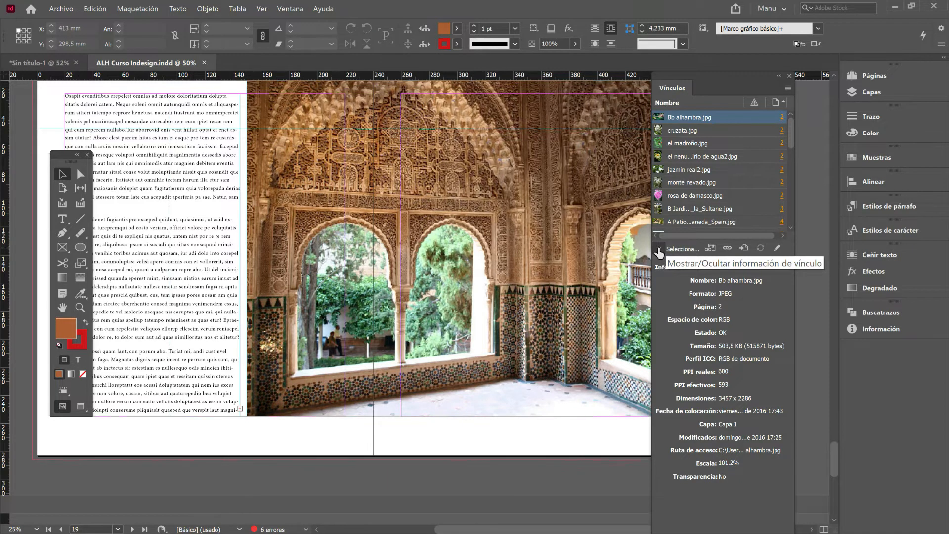
pyautogui.click(660, 252)
pyautogui.click(659, 253)
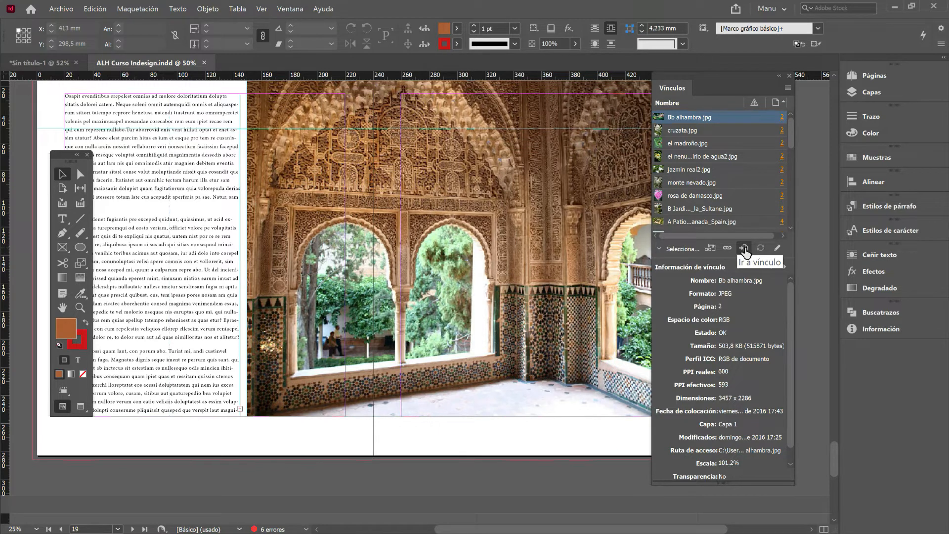
pyautogui.click(743, 249)
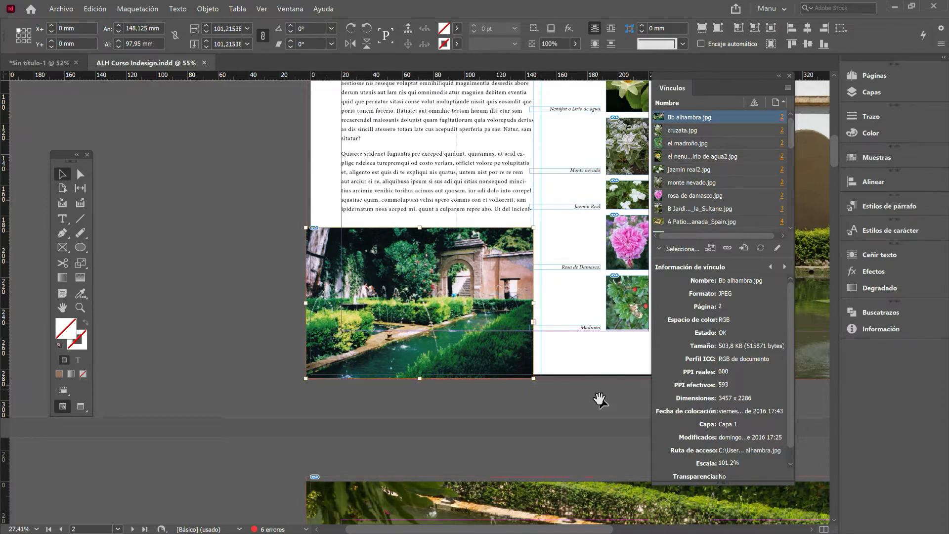
# Step: Enlarge the Bb alhambra.jpg content inside its frame on page 2 proportionally from the centre to about 152%
pyautogui.moveTo(555, 360); pyautogui.dragTo(471, 257)
pyautogui.scroll(-10, 471, 256)
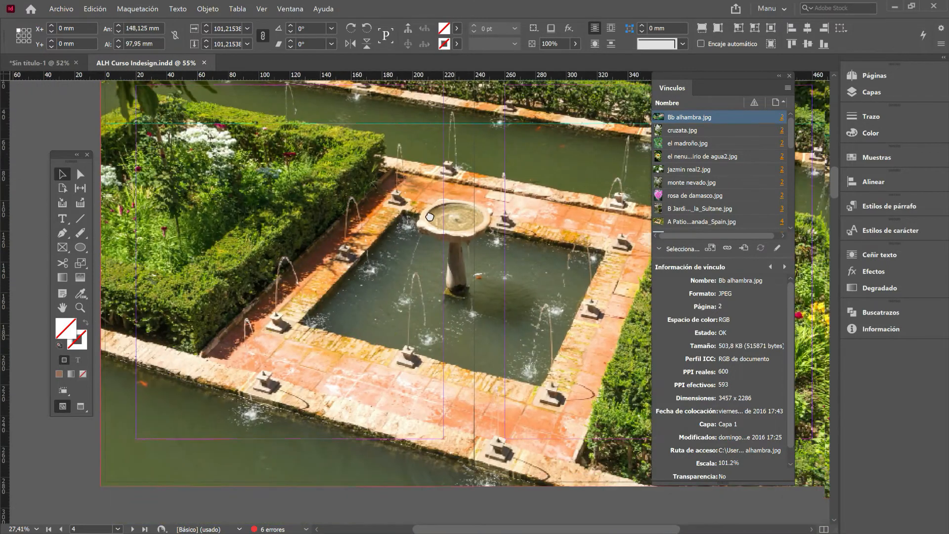
pyautogui.moveTo(430, 216); pyautogui.dragTo(423, 460)
pyautogui.moveTo(412, 227); pyautogui.dragTo(494, 410)
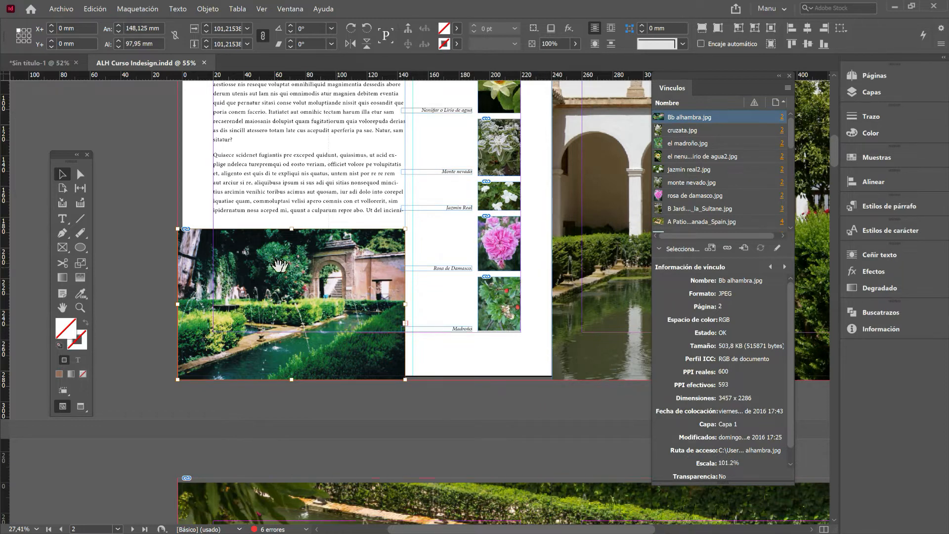
pyautogui.click(334, 276)
pyautogui.click(315, 272)
pyautogui.moveTo(405, 228); pyautogui.dragTo(462, 192)
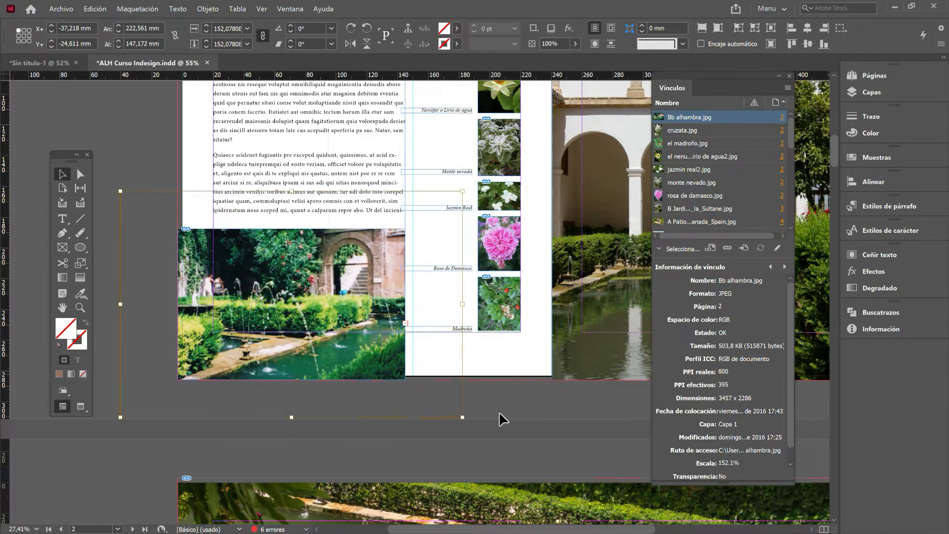
# Step: Check the link information, including the effective PPI, of the enlarged image on page 2 and the courtyard photo on page 3
pyautogui.click(366, 305)
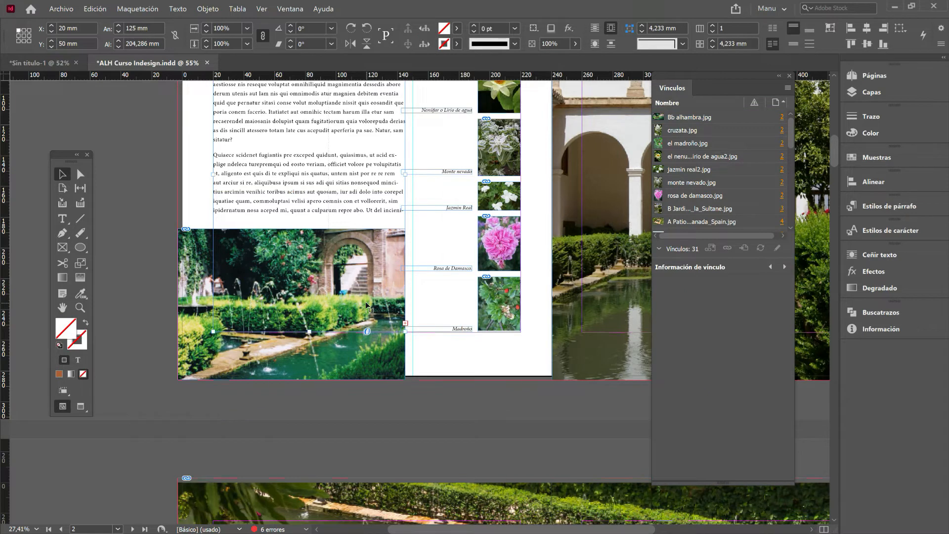
pyautogui.click(298, 260)
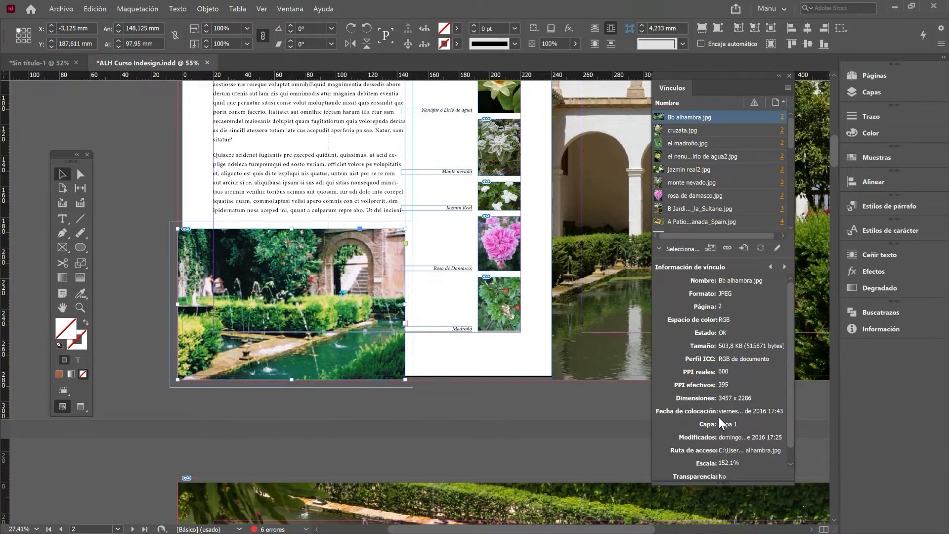
pyautogui.moveTo(568, 356); pyautogui.dragTo(470, 403)
pyautogui.moveTo(282, 406); pyautogui.dragTo(278, 408)
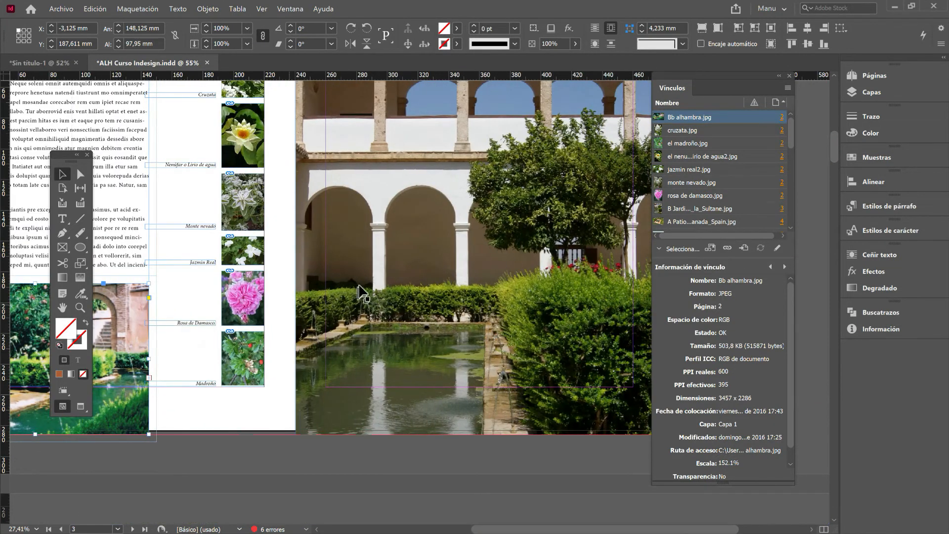
pyautogui.click(389, 249)
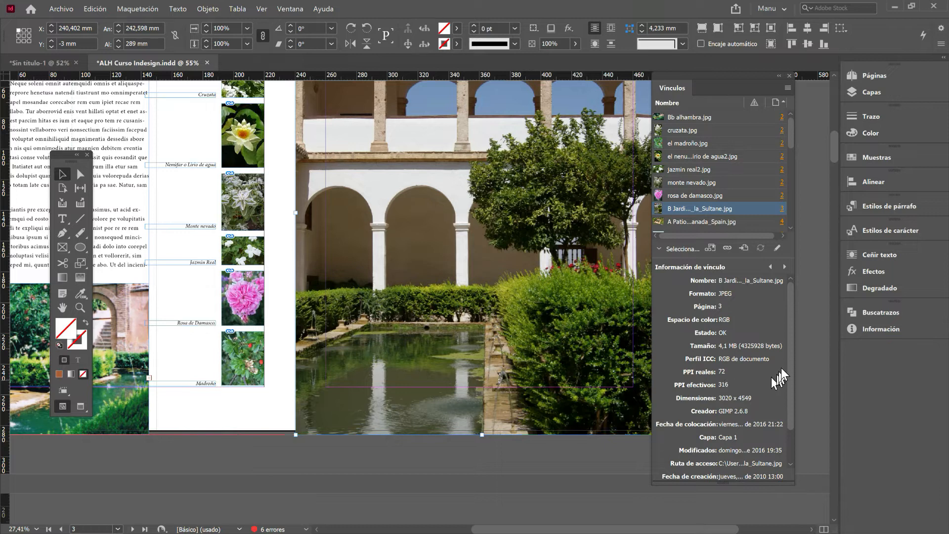
# Step: Look through the remaining link information of the courtyard photo on page 3
pyautogui.moveTo(790, 357); pyautogui.dragTo(790, 396)
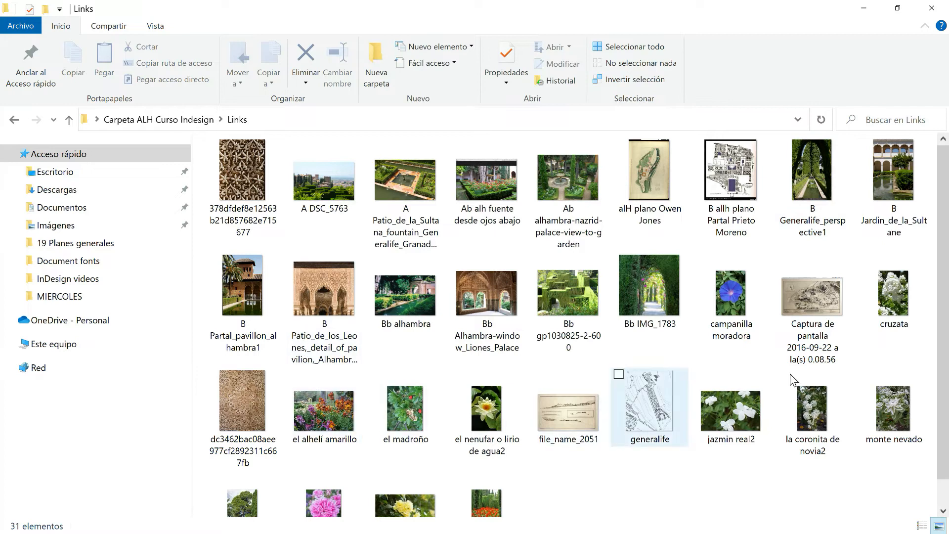
# Step: Switch to File Explorer and cut the Bb Alhambra-window_Liones_Palace image out of the document's Links folder
pyautogui.click(483, 283)
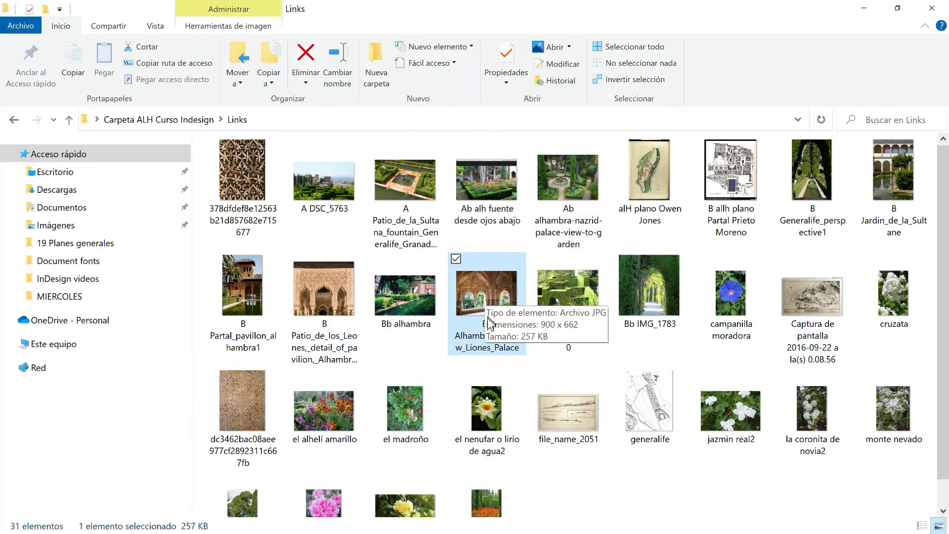
pyautogui.rightClick(483, 290)
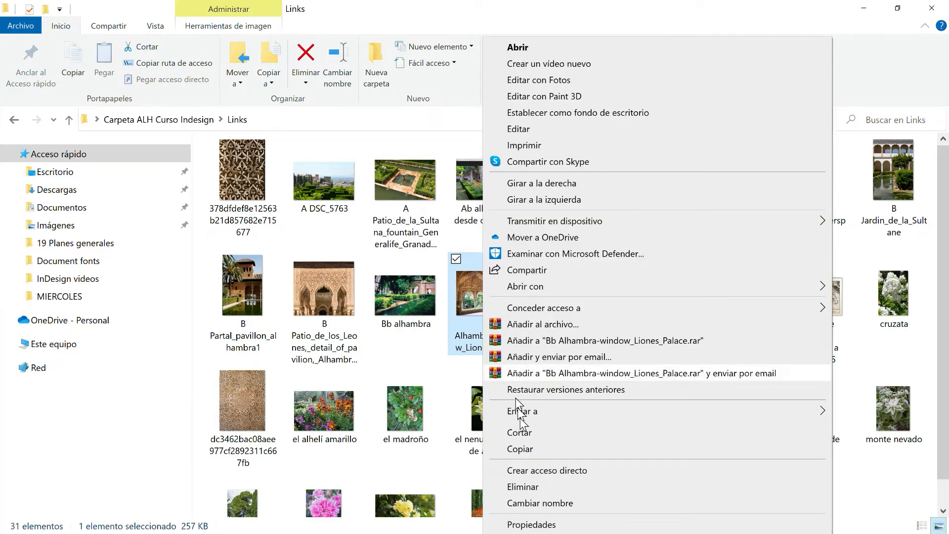
pyautogui.click(523, 433)
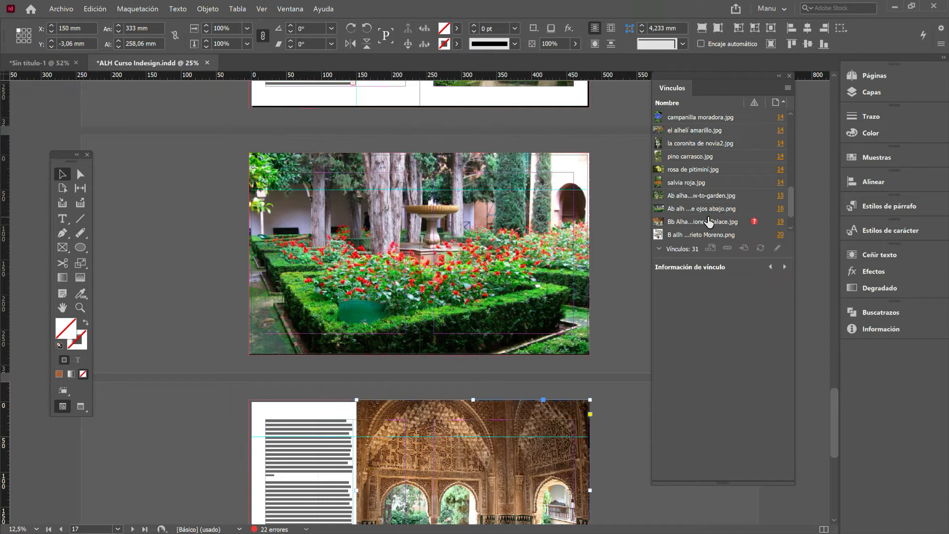
# Step: Find the Bb Alhambra-window_Liones_Palace.jpg link, check its information and go to the image on page 19
pyautogui.scroll(-1, 702, 202)
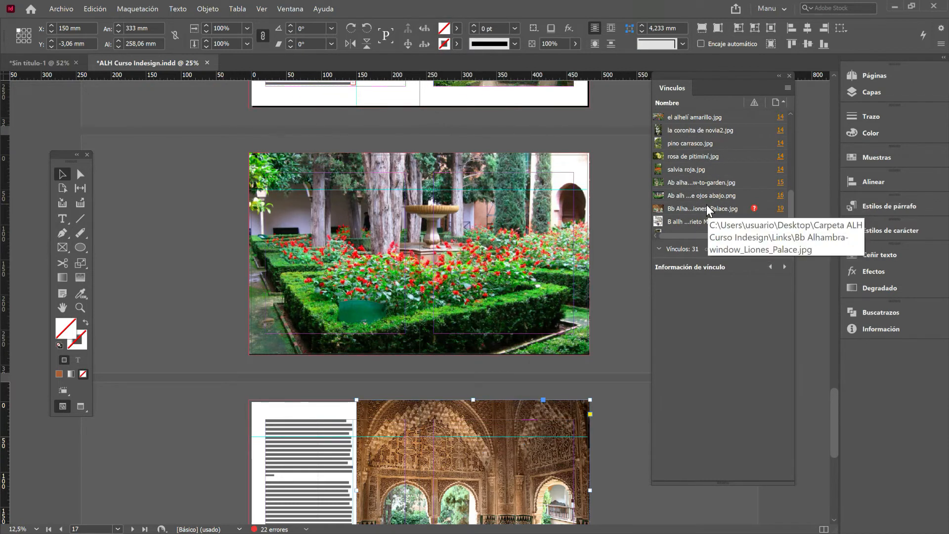
pyautogui.scroll(-1, 526, 284)
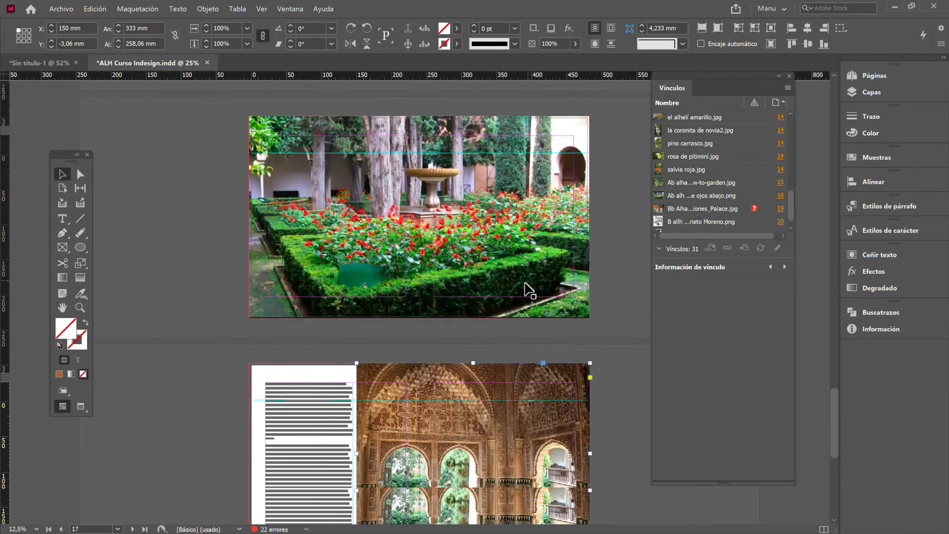
pyautogui.scroll(-1, 525, 289)
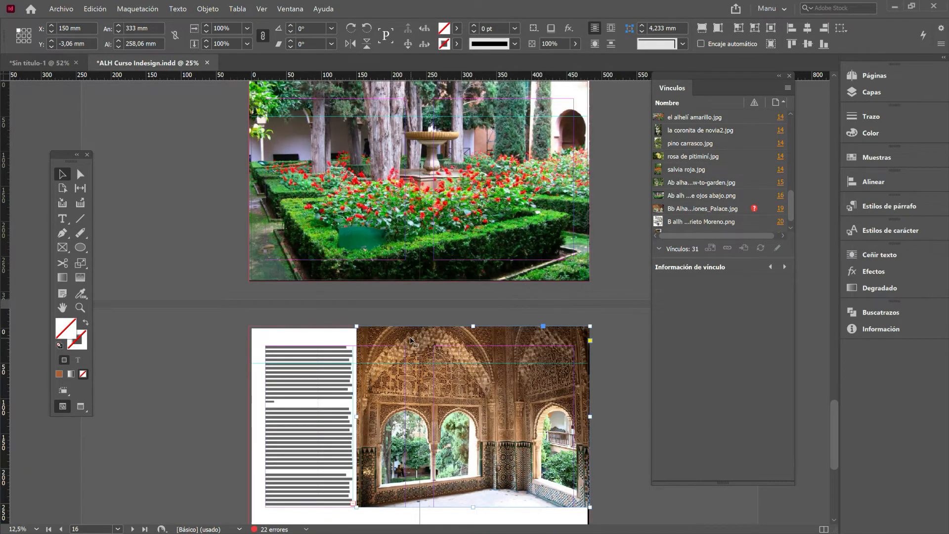
pyautogui.scroll(-2, 411, 340)
pyautogui.click(691, 209)
pyautogui.click(743, 248)
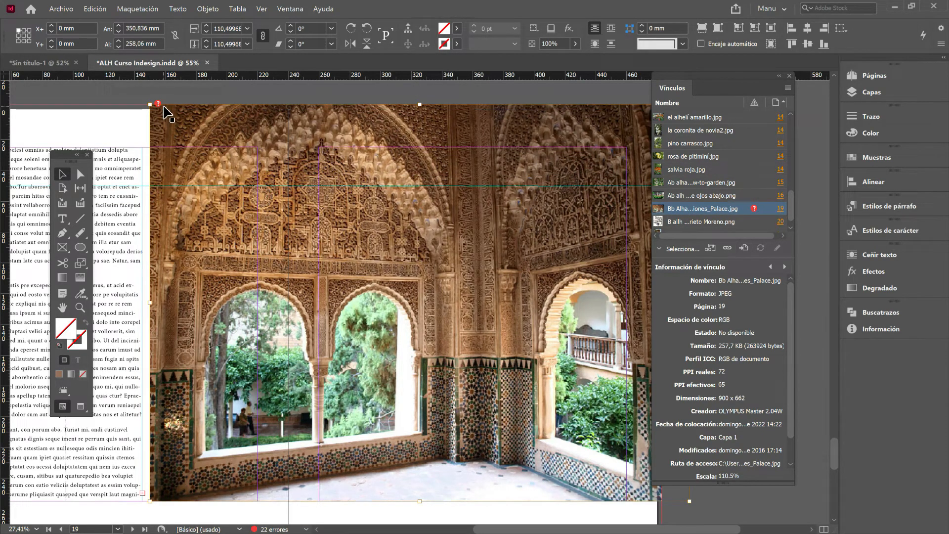
# Step: Try to relink the missing page 19 image by browsing the Links folder for its file
pyautogui.moveTo(158, 105)
pyautogui.click(158, 104)
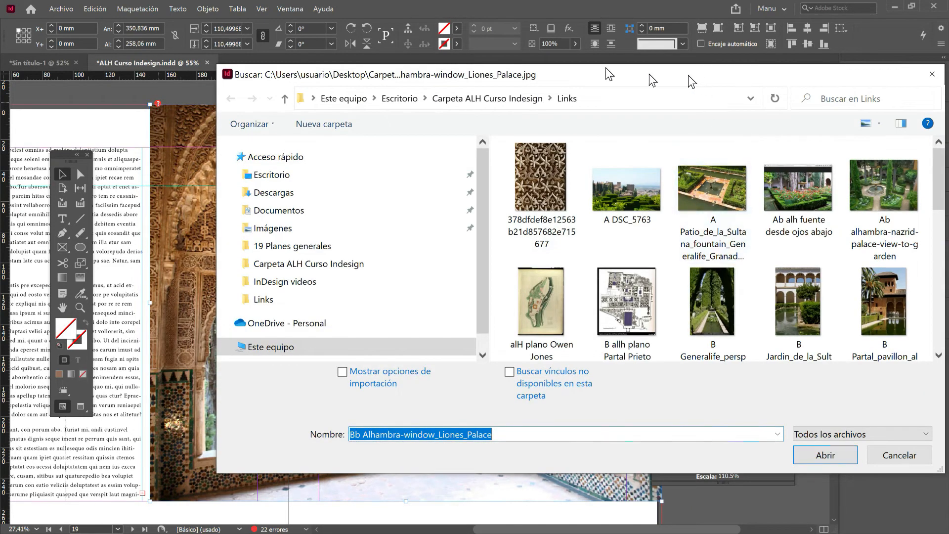
pyautogui.moveTo(688, 75); pyautogui.dragTo(553, 39)
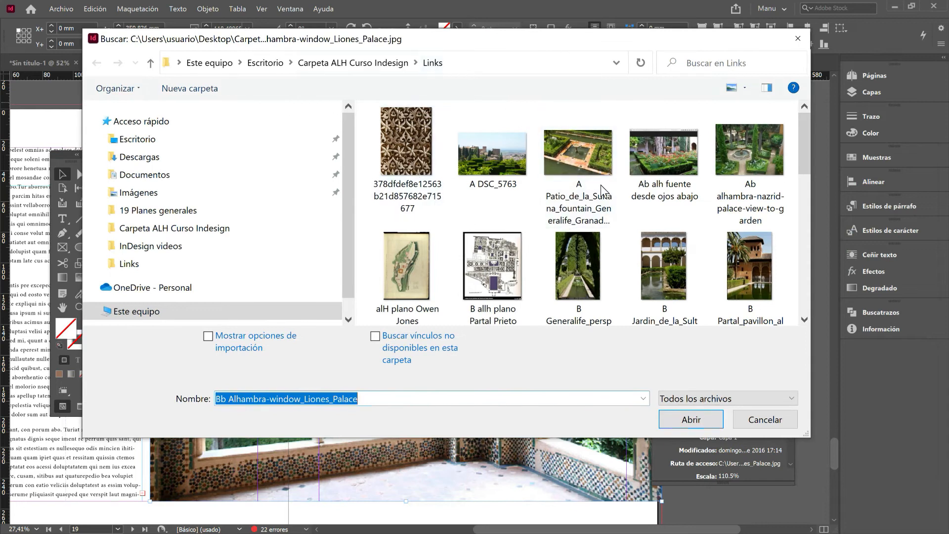
pyautogui.scroll(-5, 491, 205)
pyautogui.scroll(-3, 491, 208)
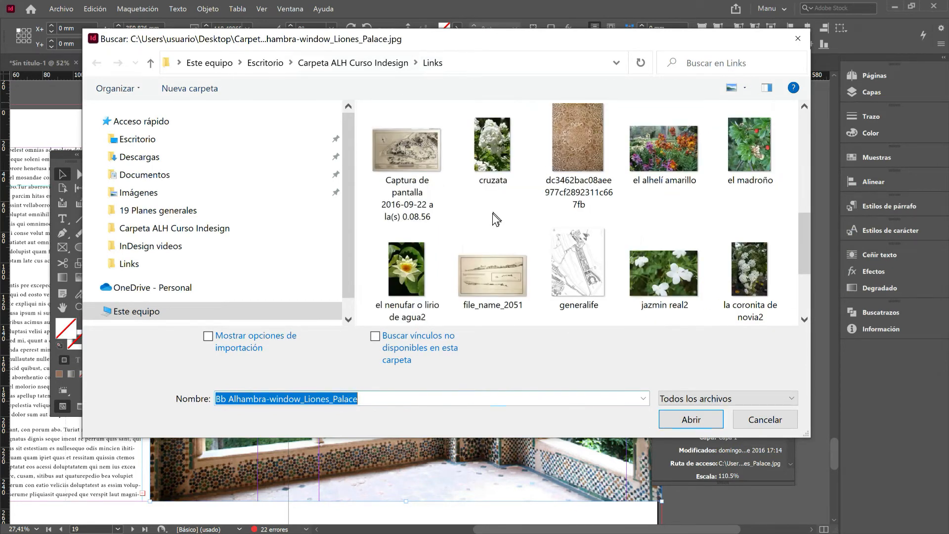
pyautogui.scroll(-3, 492, 212)
pyautogui.scroll(10, 492, 212)
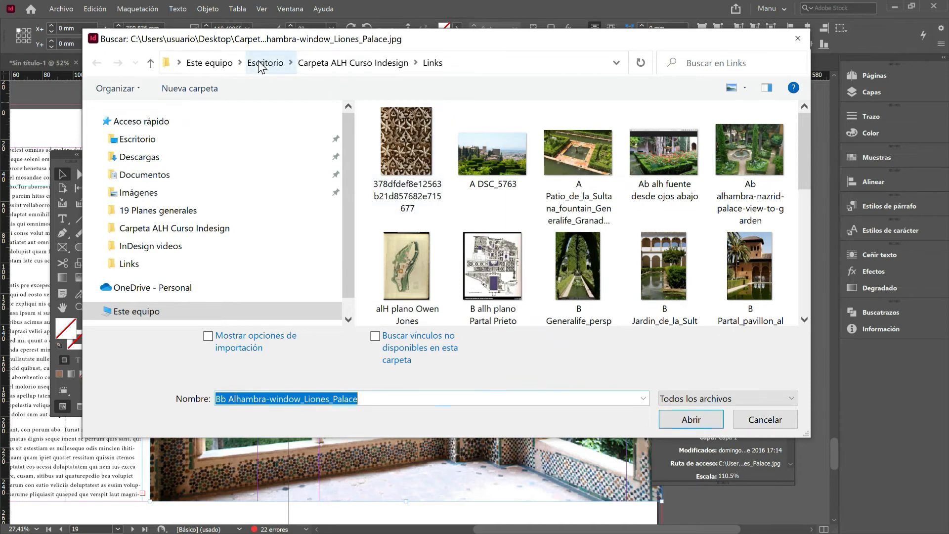
pyautogui.press('Escape')
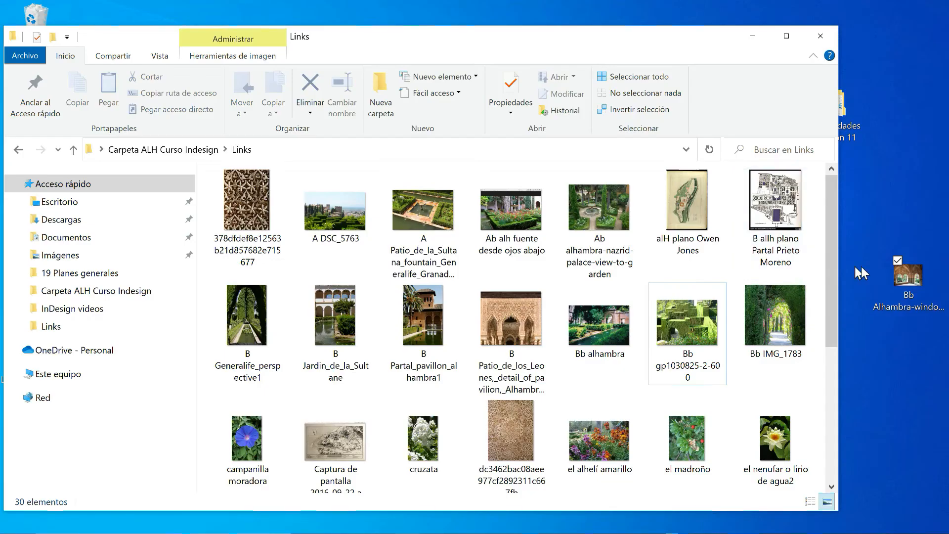
# Step: Move the Bb Alhambra-window_Liones_Palace image from the desktop back into the Links folder
pyautogui.click(906, 273)
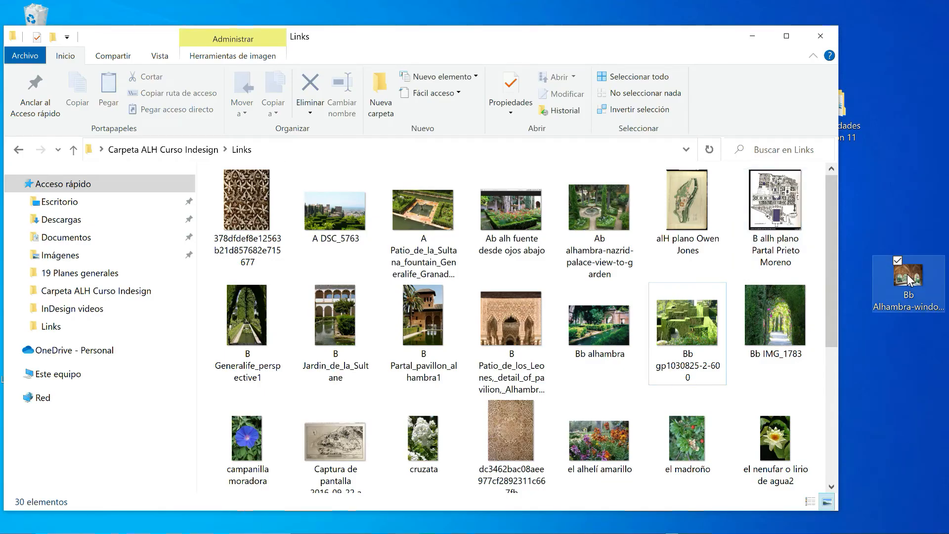
pyautogui.moveTo(906, 274); pyautogui.dragTo(756, 403)
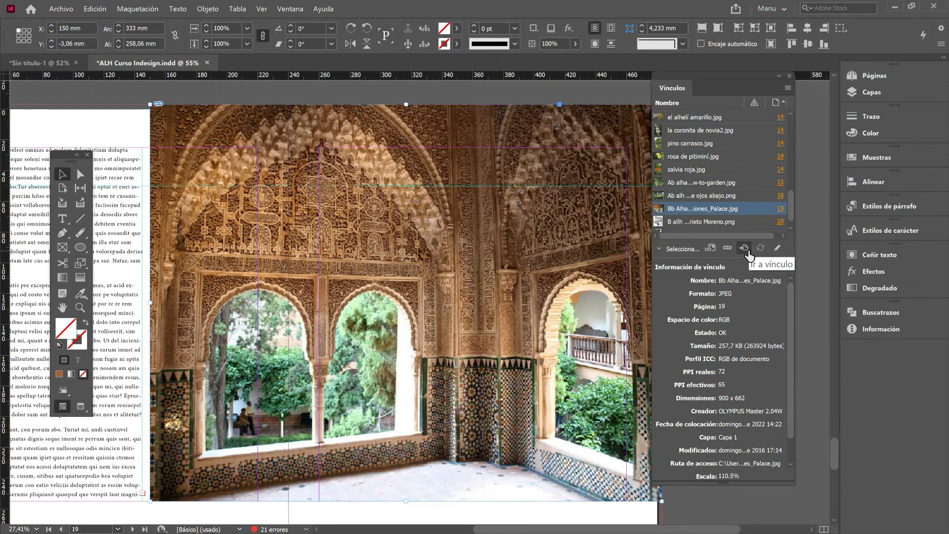
# Step: Open the original file of the linked page 19 image, then return to its Links folder in File Explorer
pyautogui.click(776, 248)
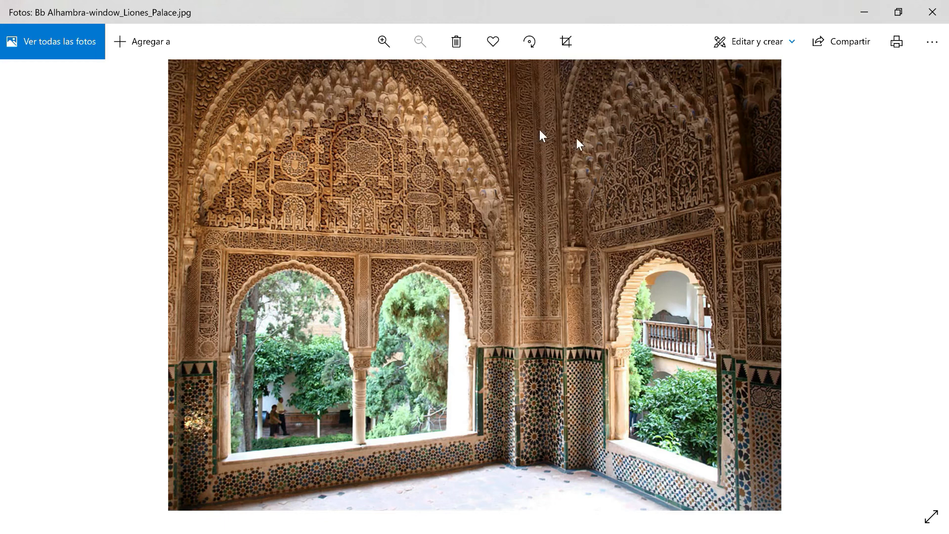
pyautogui.hotkey('alt', 'Tab')
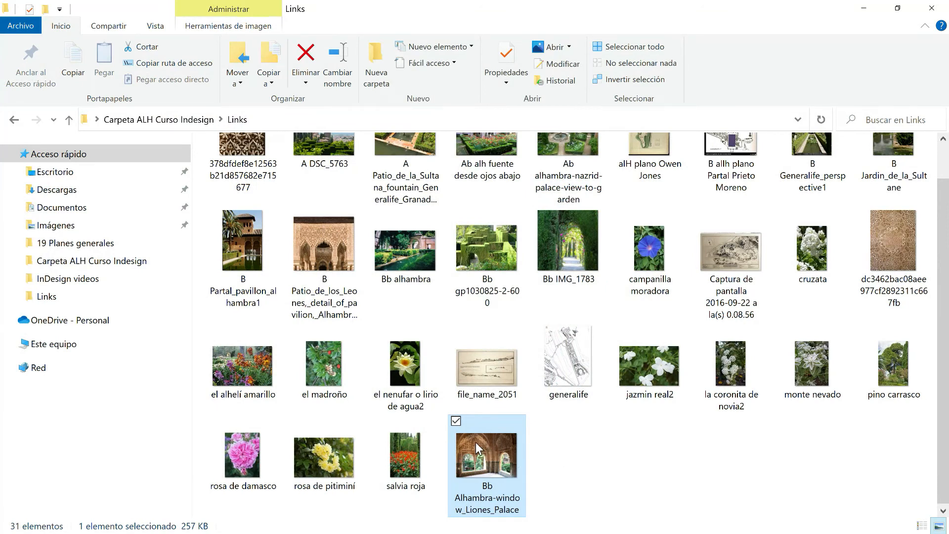
# Step: Open Bb Alhambra-window_Liones_Palace.jpg from the Links folder in Photoshop, leaving it without colour management
pyautogui.rightClick(479, 440)
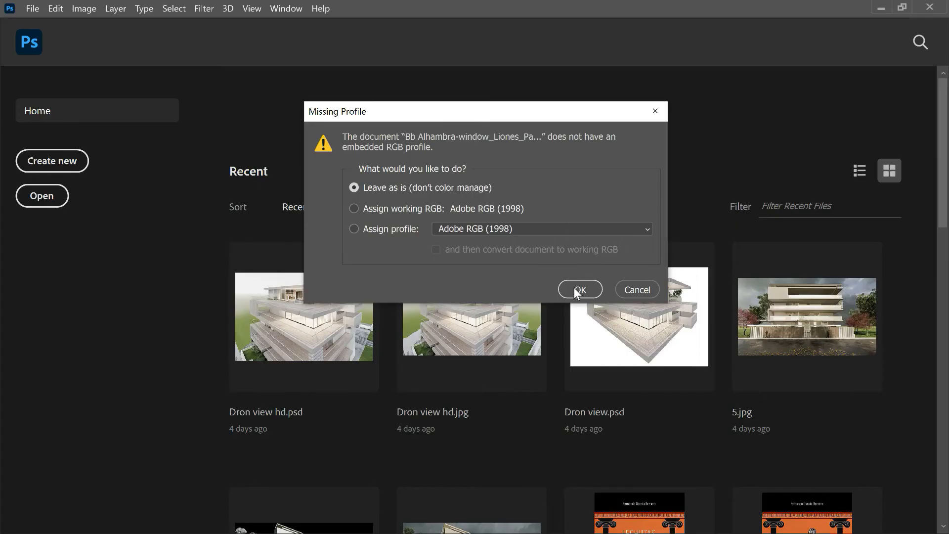
pyautogui.click(574, 289)
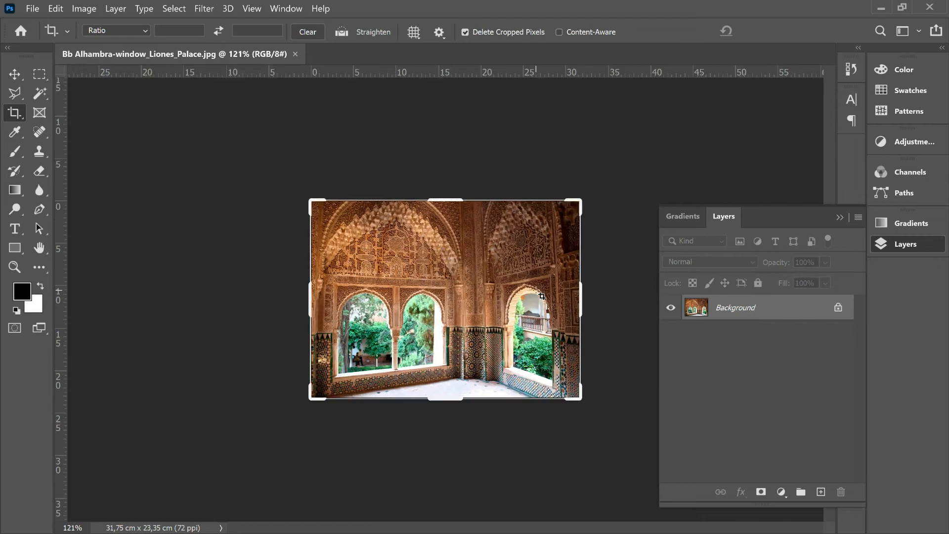
pyautogui.scroll(2, 541, 296)
pyautogui.scroll(1, 542, 295)
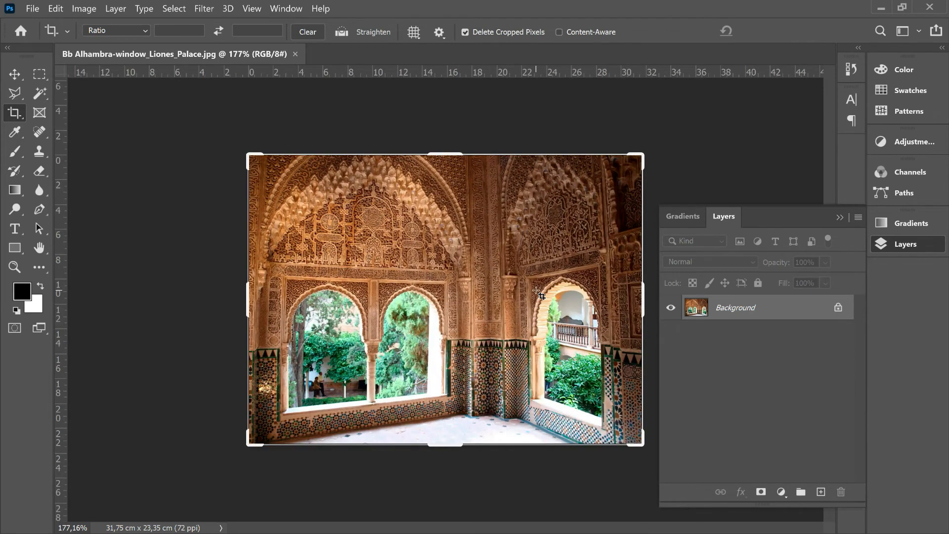
# Step: Convert the window photo's colour mode to CMYK, accepting the Japan Web Coated (Ad) profile
pyautogui.click(85, 10)
pyautogui.moveTo(91, 25)
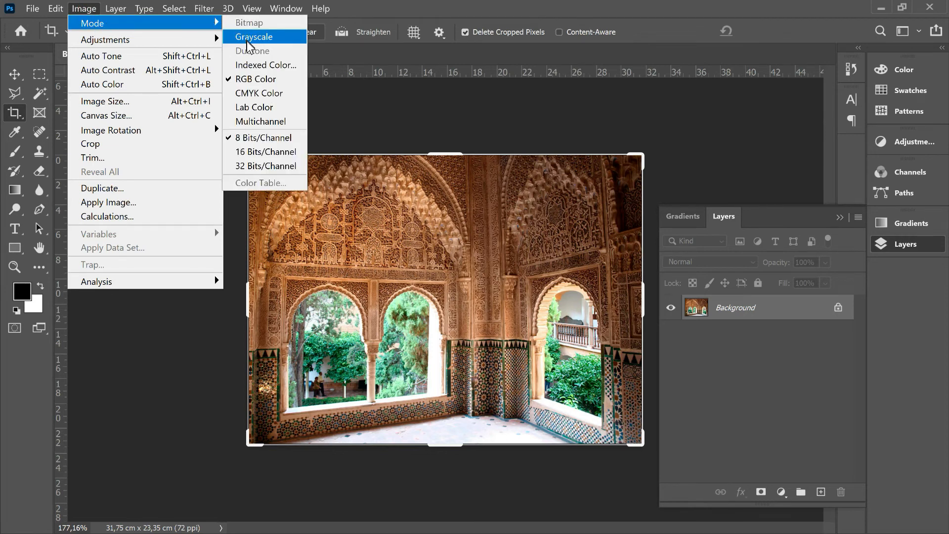
pyautogui.click(252, 93)
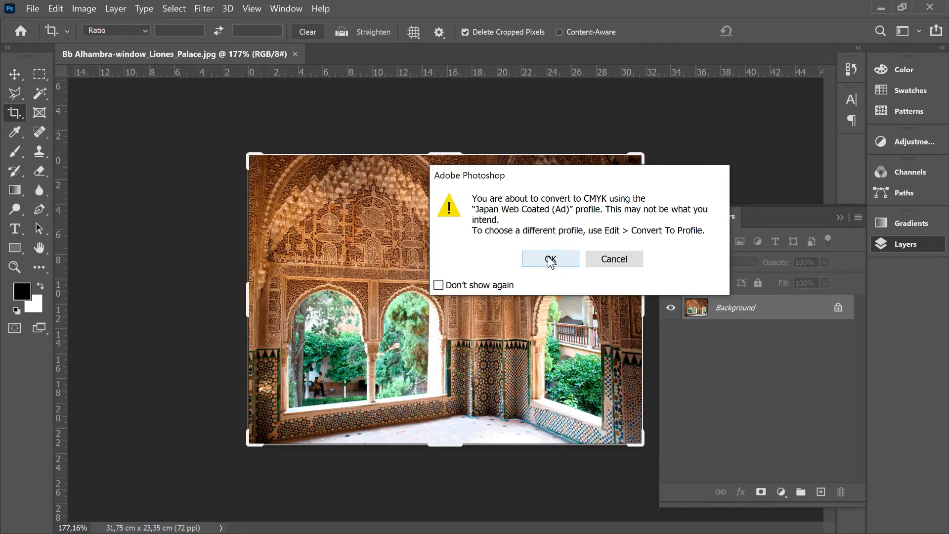
pyautogui.click(550, 260)
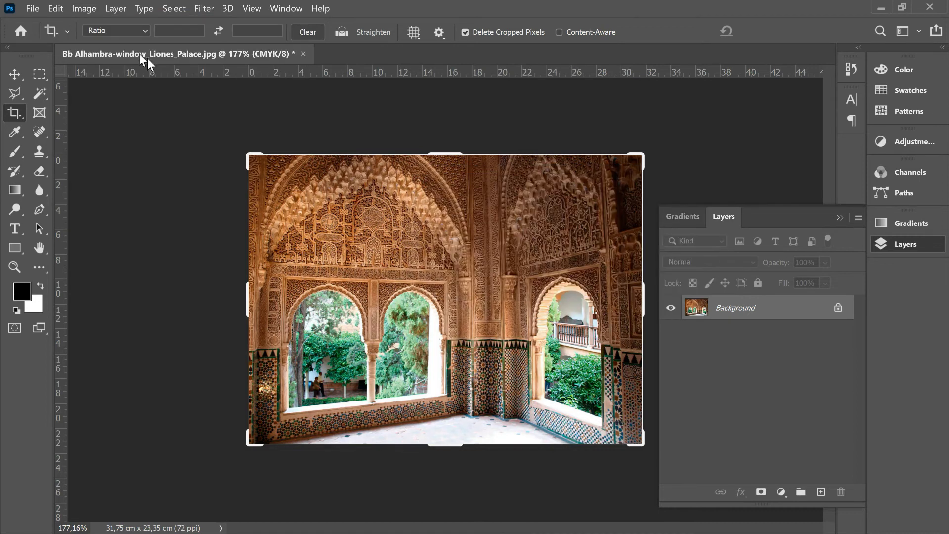
# Step: Save the converted photo over the original JPEG at quality 12 (Maximum), progressive with 3 scans
pyautogui.click(33, 9)
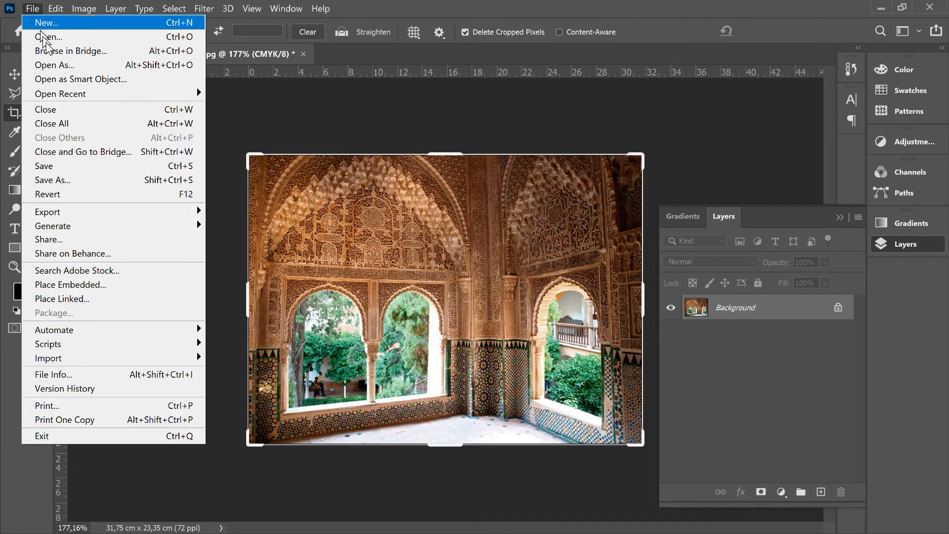
pyautogui.click(47, 166)
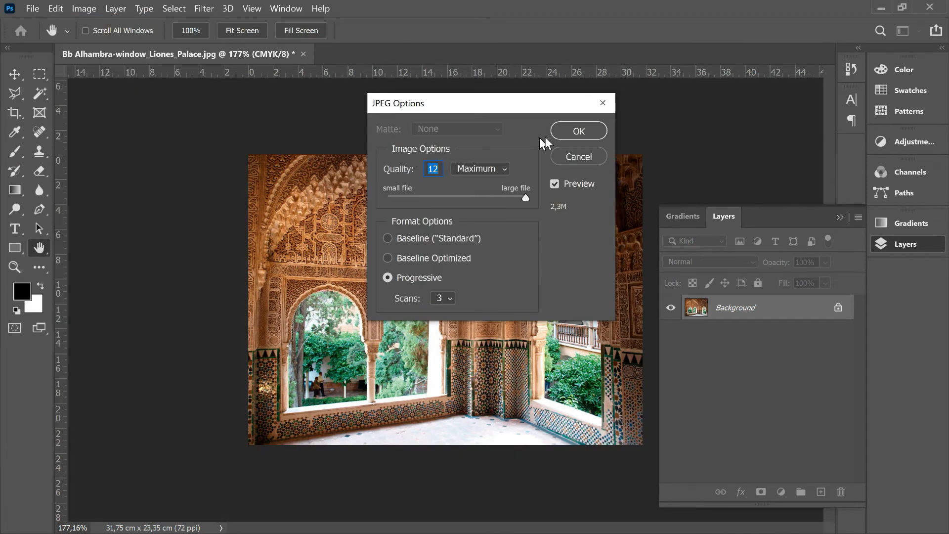
pyautogui.click(577, 131)
pyautogui.press('c')
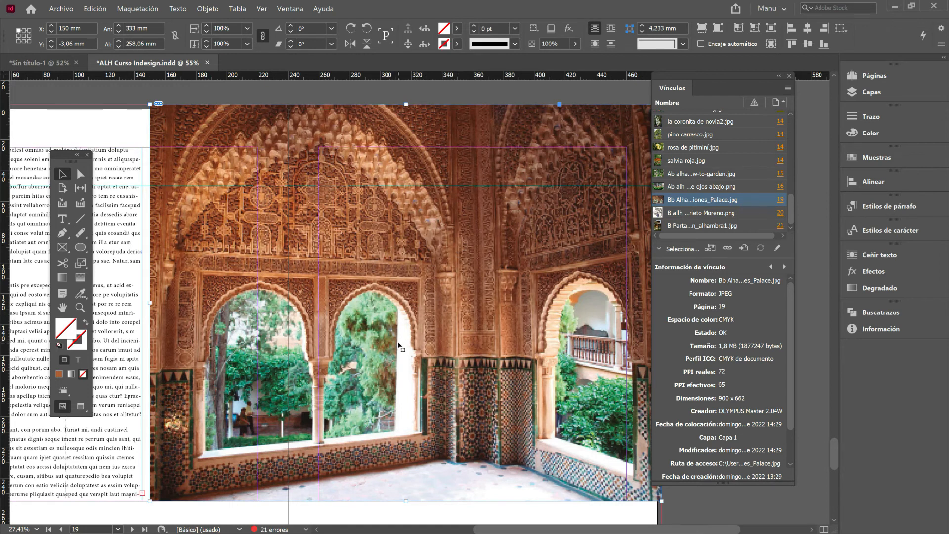
# Step: Back in InDesign, embed the Bb Alhambra-window_Liones_Palace.jpg link of page 19 in the document
pyautogui.scroll(-1, 400, 348)
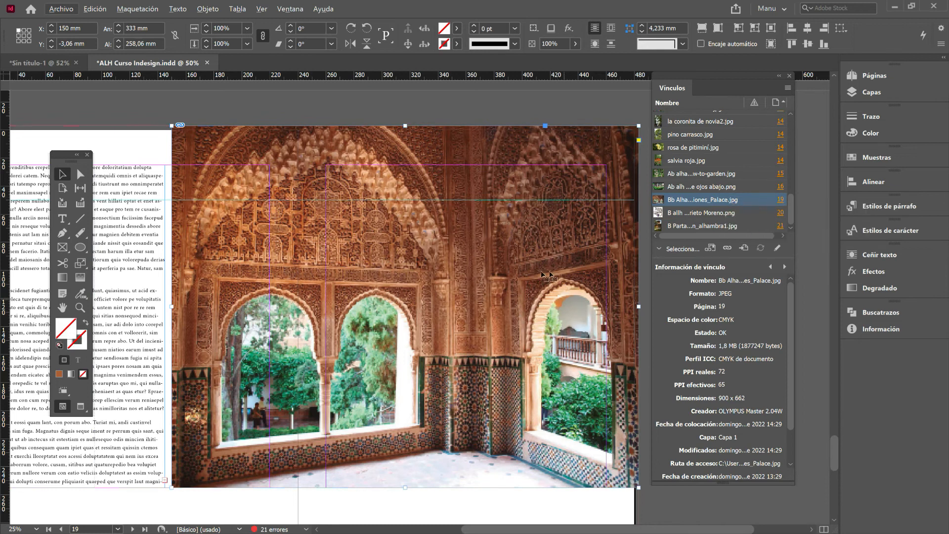
pyautogui.rightClick(712, 203)
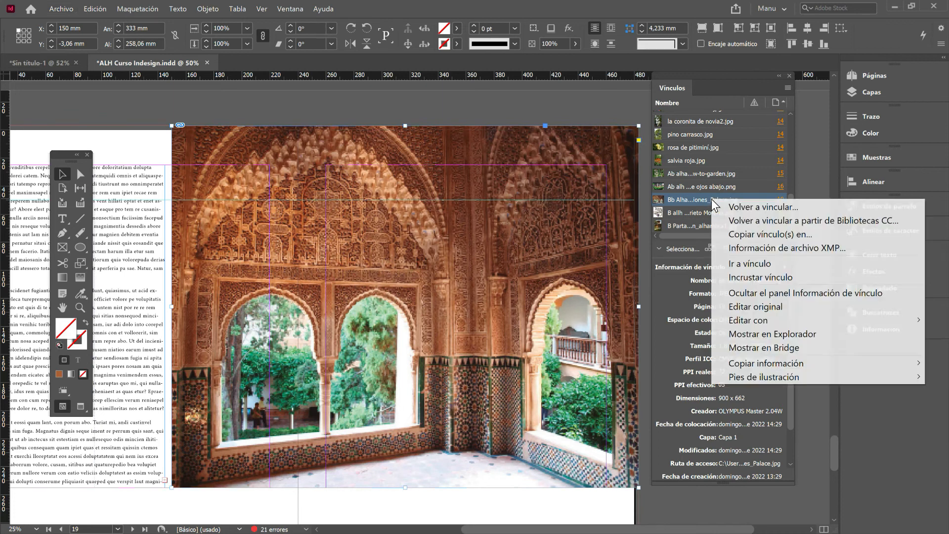
pyautogui.click(742, 275)
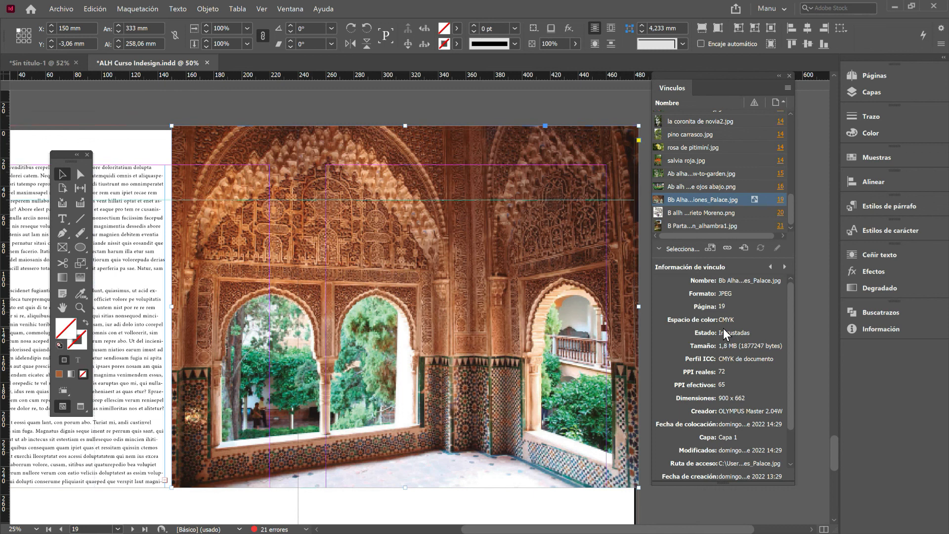
# Step: Unembed the page 19 window image, linking it to its original file
pyautogui.rightClick(730, 202)
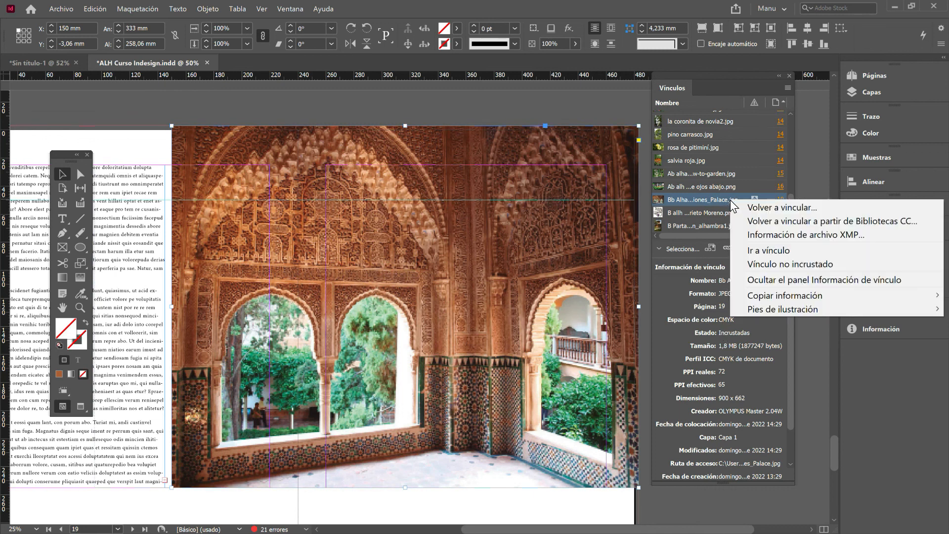
pyautogui.click(760, 263)
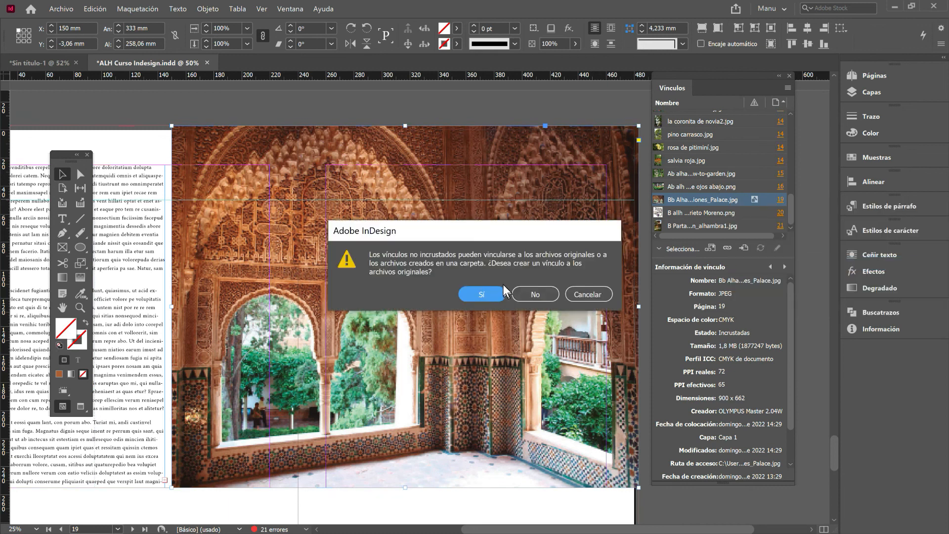
pyautogui.click(479, 294)
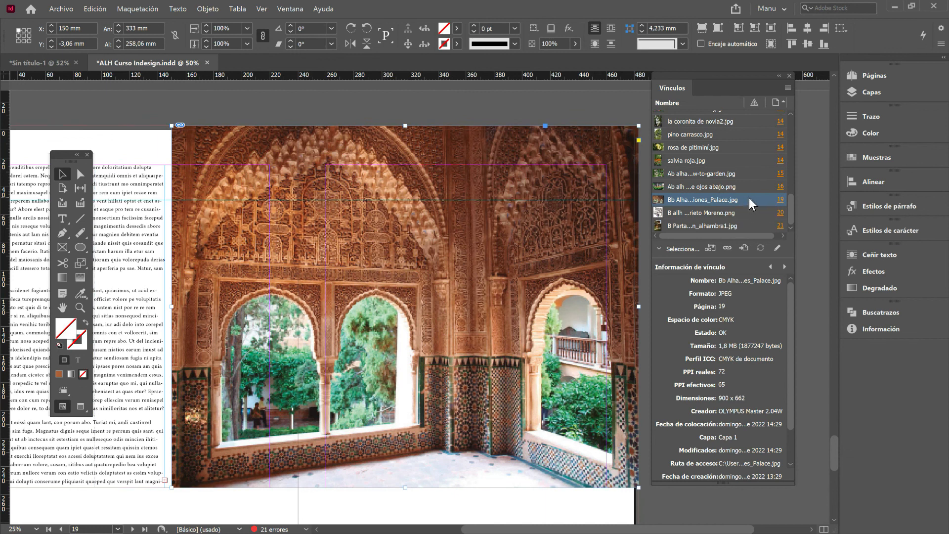
# Step: Review the layout's spreads and their placed images from page 19 back to about page 8
pyautogui.keyDown('alt'); pyautogui.scroll(-1, 458, 356); pyautogui.keyUp('alt')
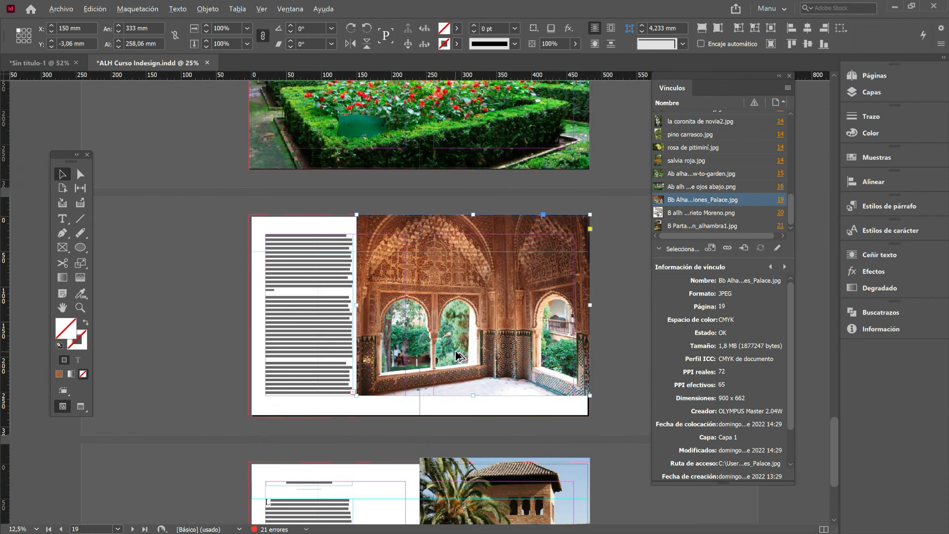
pyautogui.scroll(1, 454, 350)
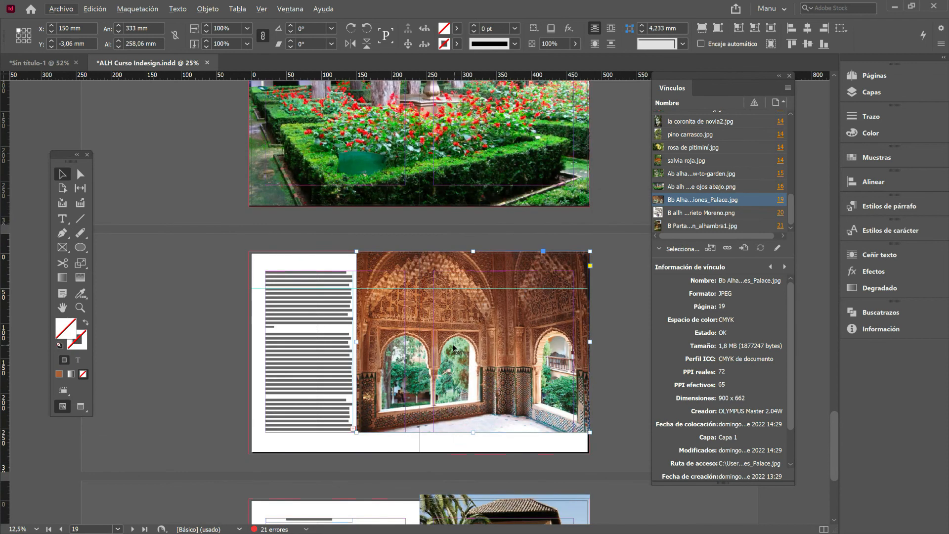
pyautogui.scroll(4, 454, 349)
pyautogui.scroll(4, 455, 351)
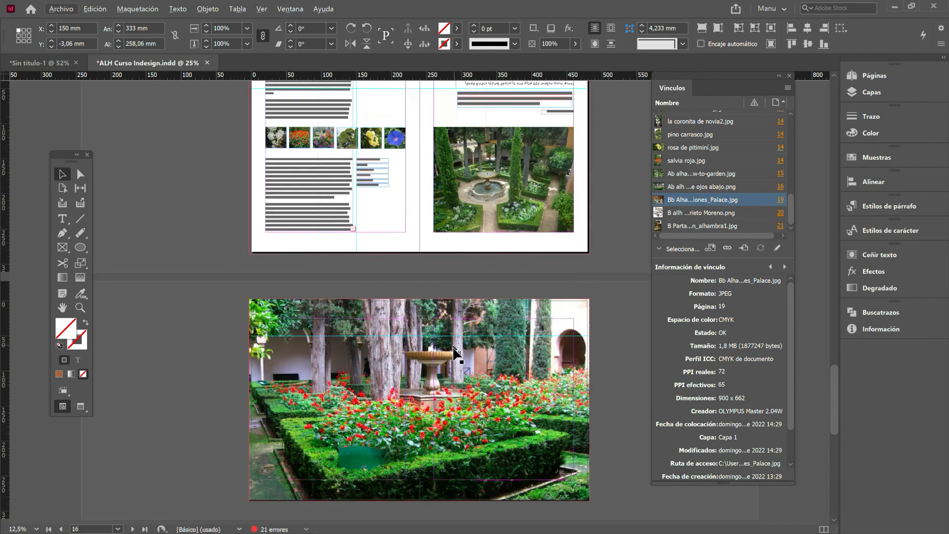
pyautogui.scroll(5, 453, 352)
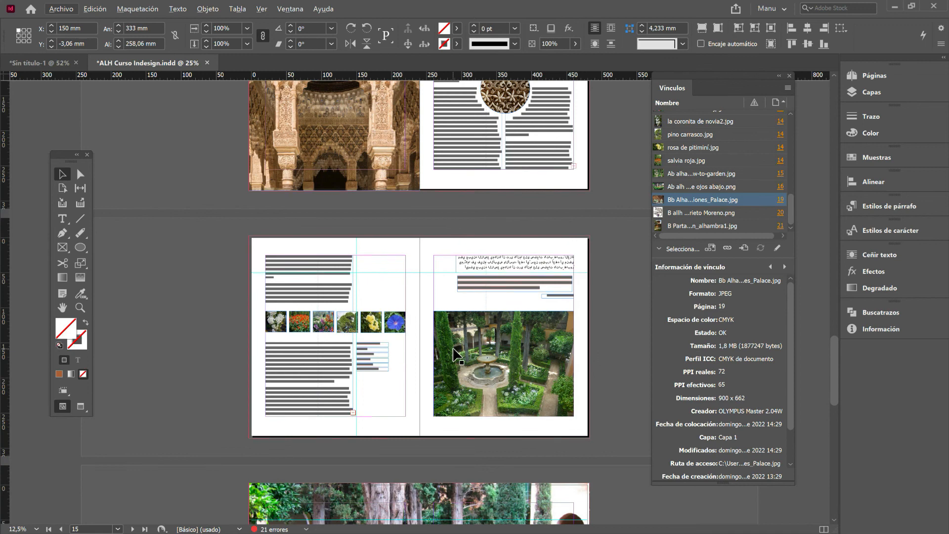
pyautogui.scroll(4, 454, 351)
pyautogui.scroll(5, 454, 352)
pyautogui.scroll(4, 454, 355)
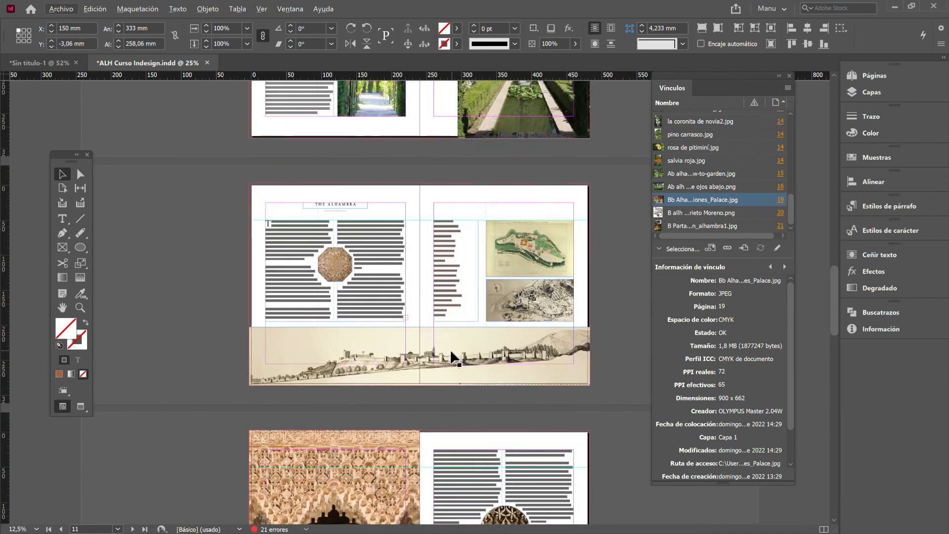
pyautogui.scroll(8, 454, 356)
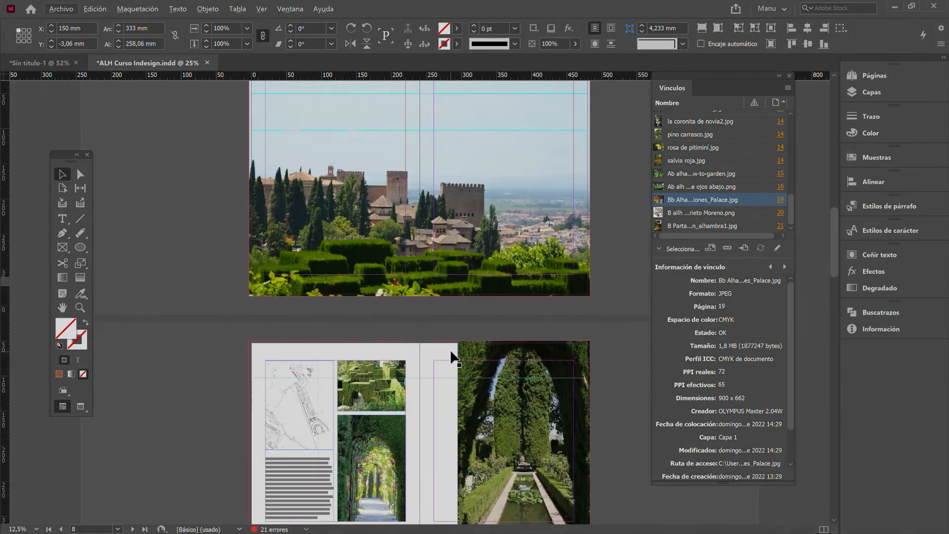